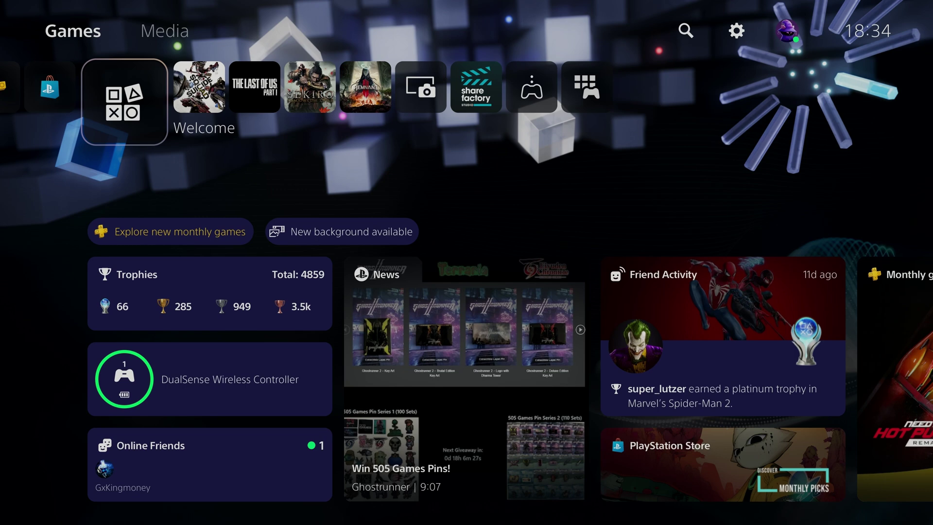
Move from the PS5 home screen up and right to the Settings gear and enter Settings.
key(Up)
key(Right)
key(Right)
key(Right)
key(Return)
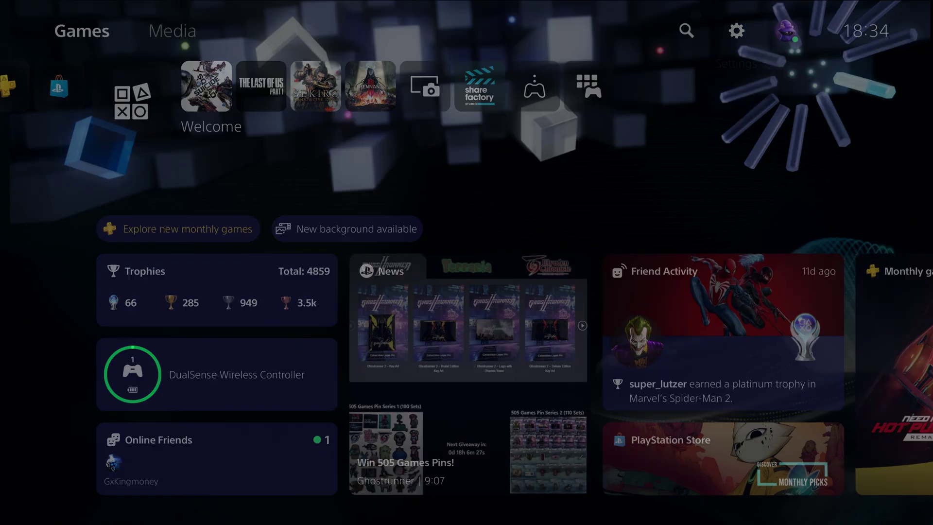
In PS5 Settings go to System > HDMI and confirm Enable HDCP is off.
key(Down)
key(Down)
key(Down)
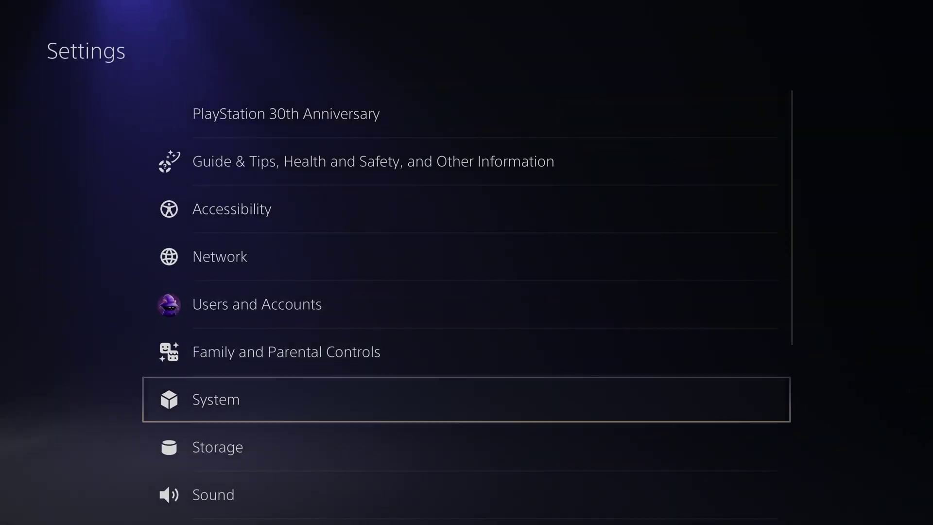
key(Return)
key(Down)
key(Return)
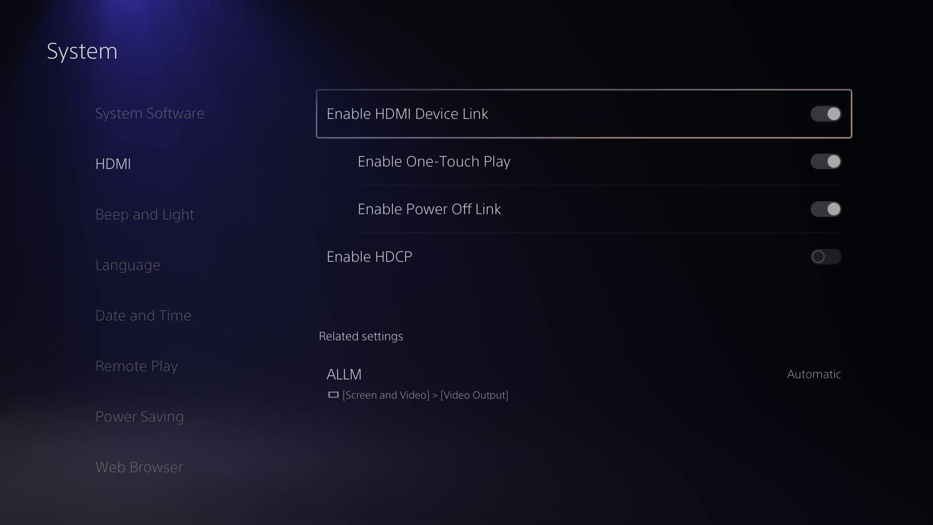
key(Down)
key(Down)
key(Down)
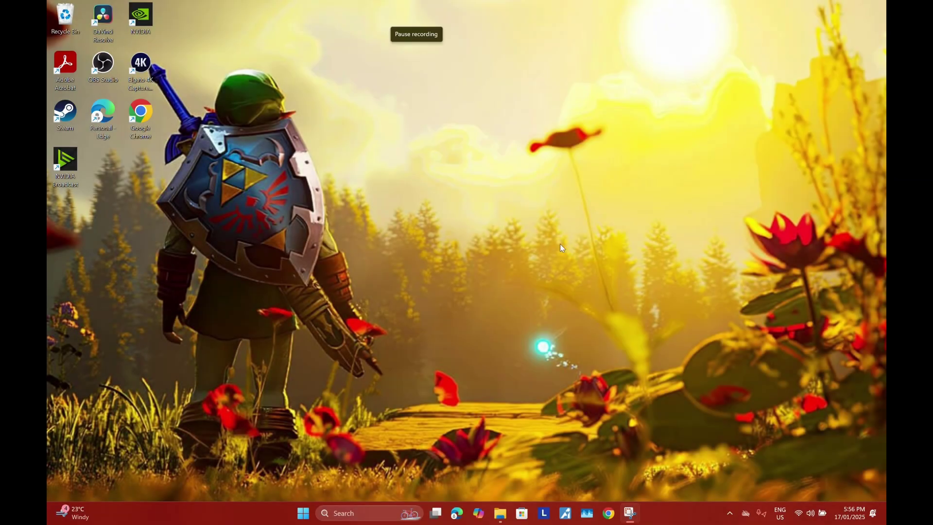
Launch Chrome, load elgato.com and go to the Downloads page.
click(578, 431)
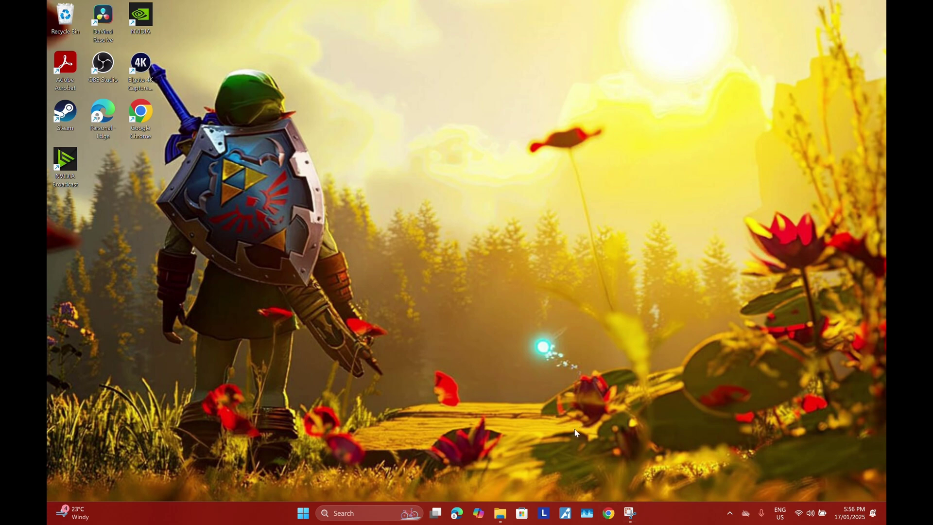
click(609, 513)
text(elgato.com)
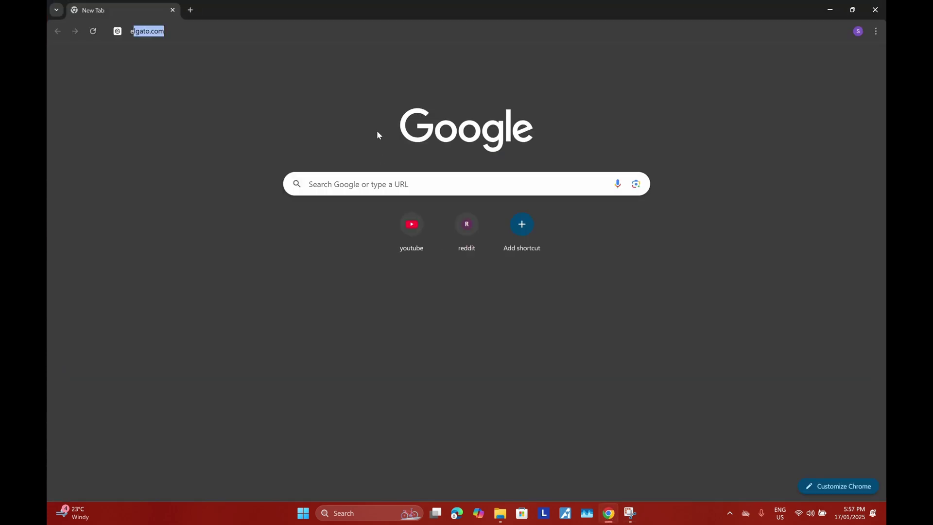
key(Return)
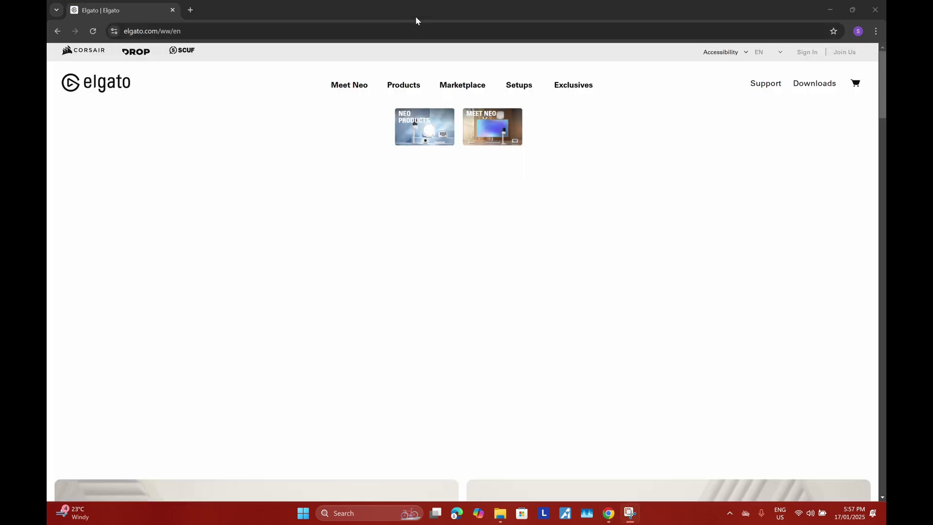
click(832, 86)
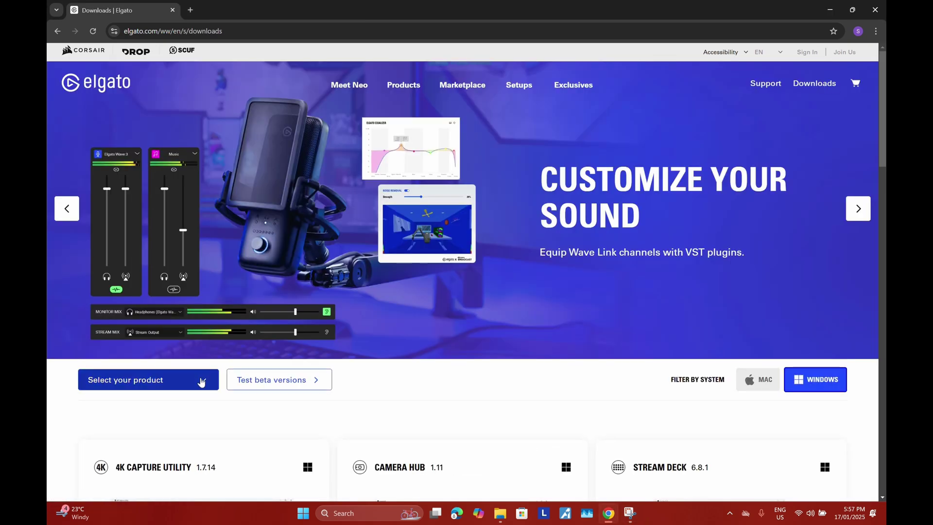
Select Capture > 4K X and download 4K Capture Utility 1.7.14 without the newsletter signup.
click(204, 384)
scroll(199, 385, down, 1)
scroll(197, 385, down, 2)
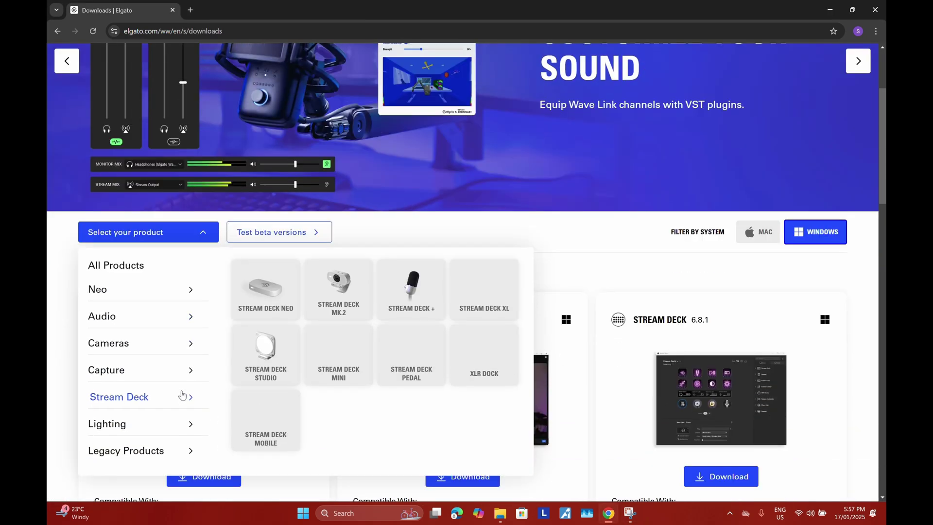
mouse_move(163, 372)
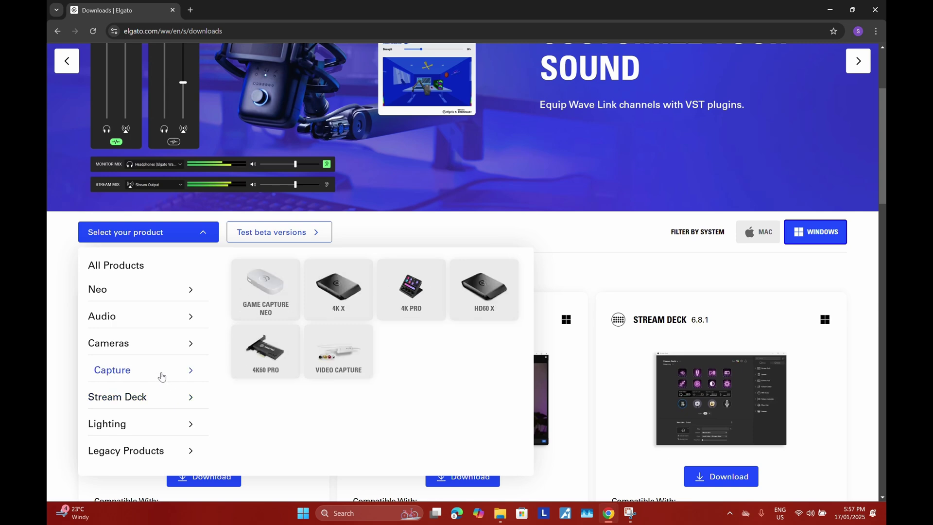
click(342, 300)
click(475, 311)
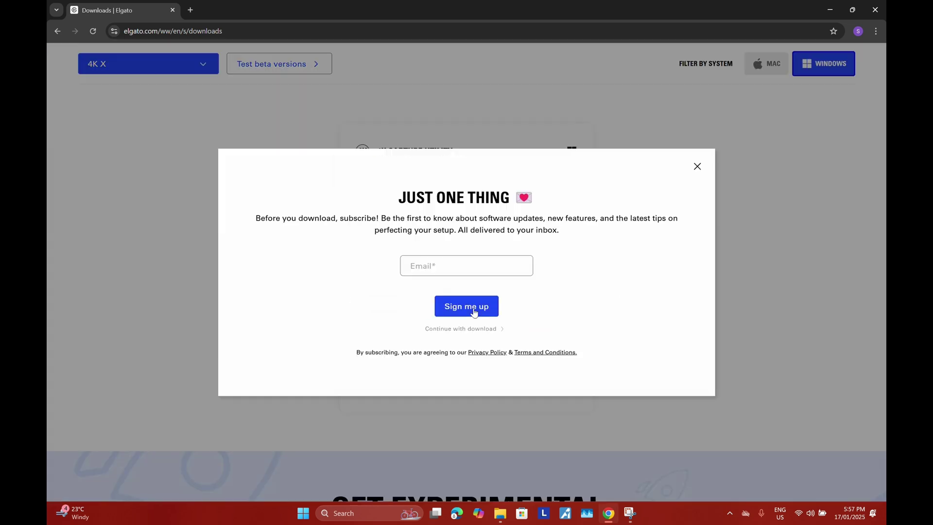
click(473, 327)
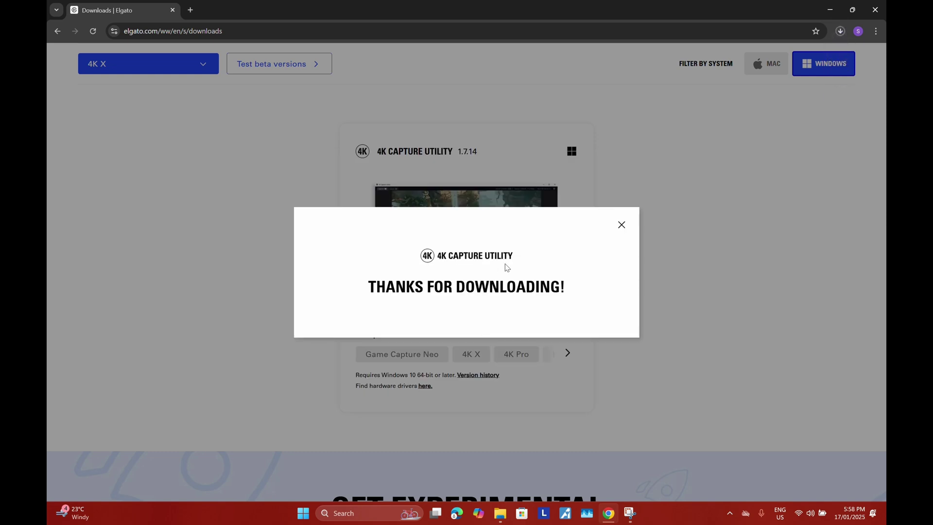
click(624, 225)
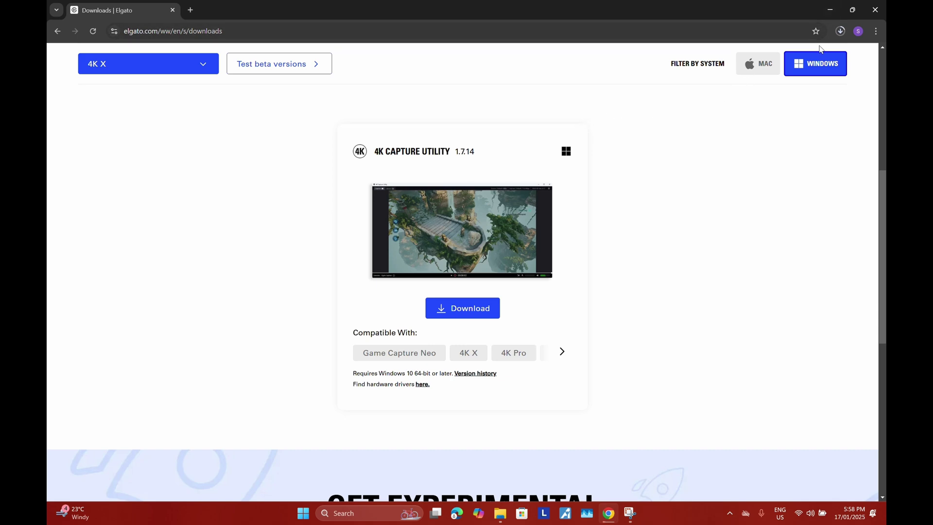
Minimize Chrome and start Elgato 4K Capture Utility from its desktop shortcut.
click(831, 10)
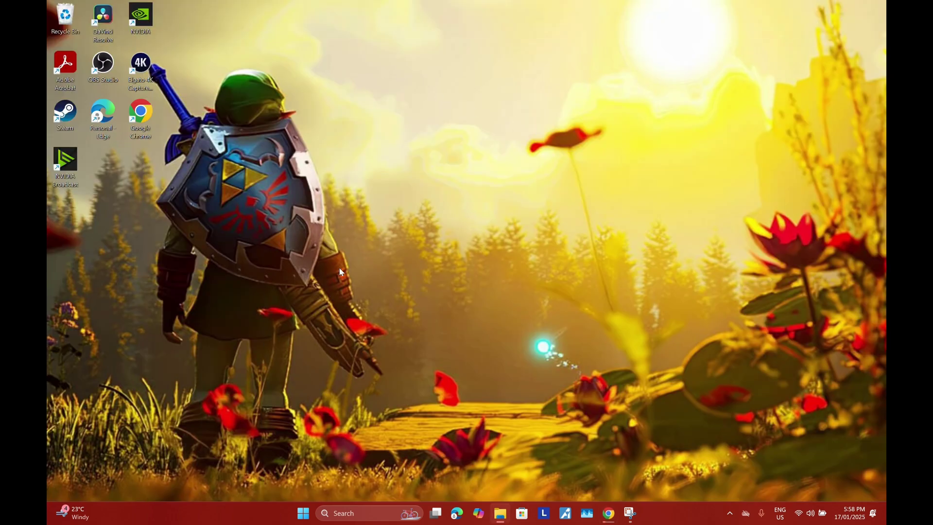
drag(140, 74, 291, 168)
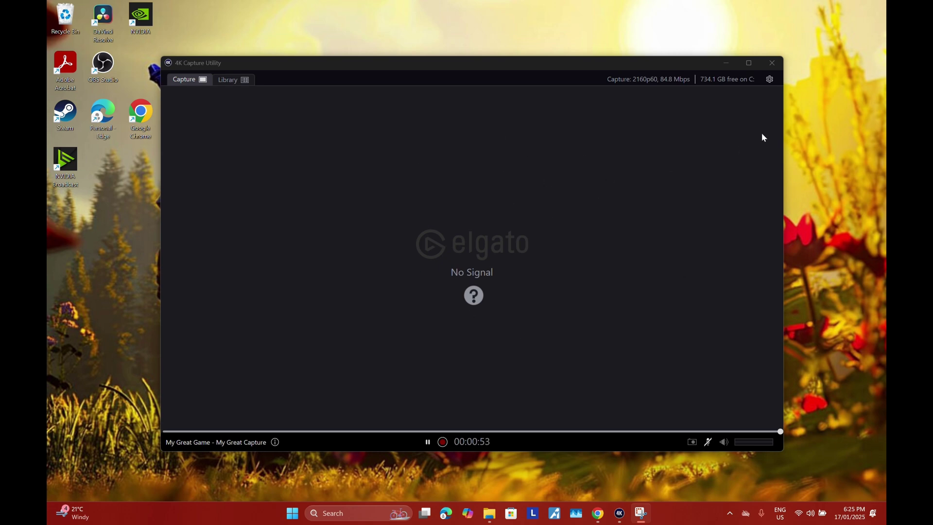
In Preferences review General and Picture, keep HDMI Audio as audio input, then view Recording.
click(769, 80)
click(307, 130)
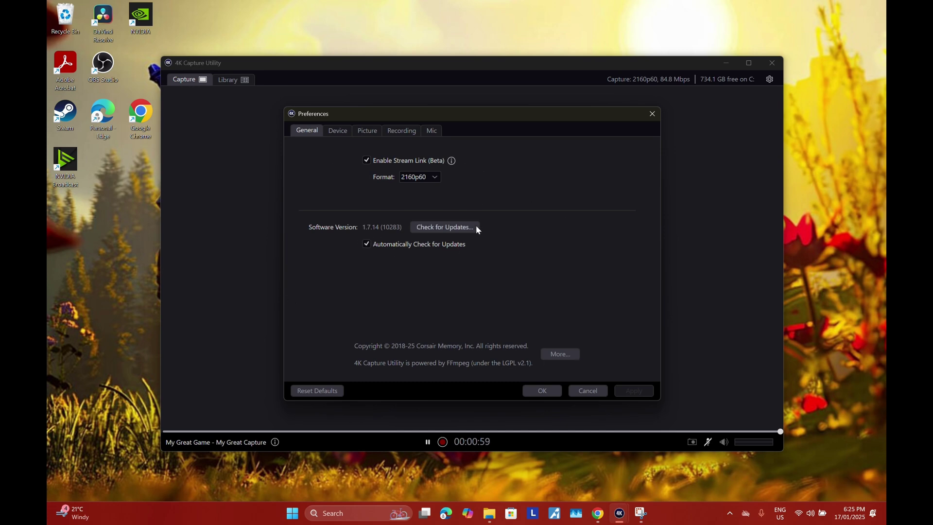
click(340, 132)
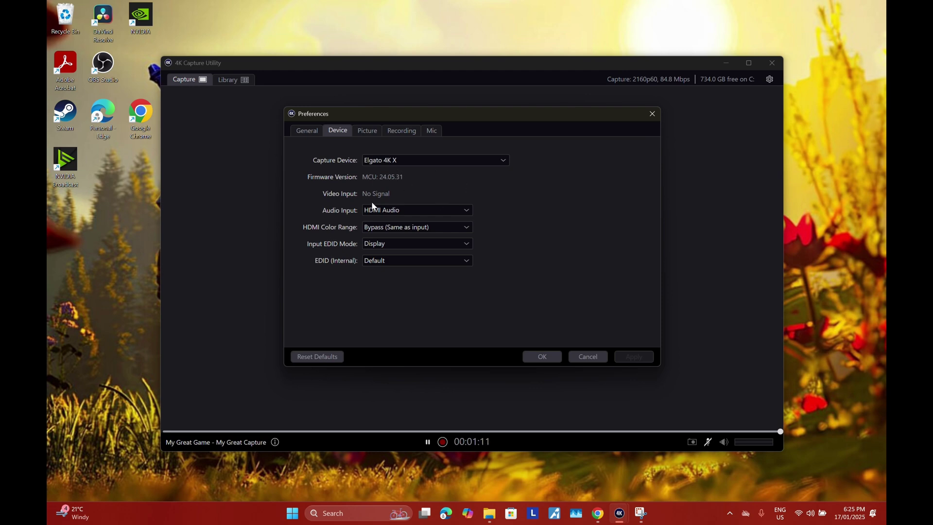
click(425, 212)
click(396, 224)
click(374, 136)
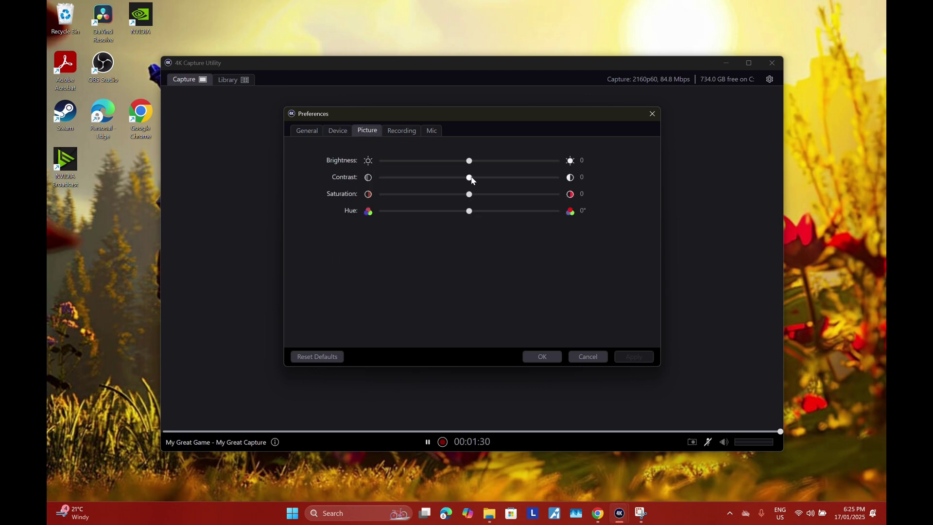
click(407, 134)
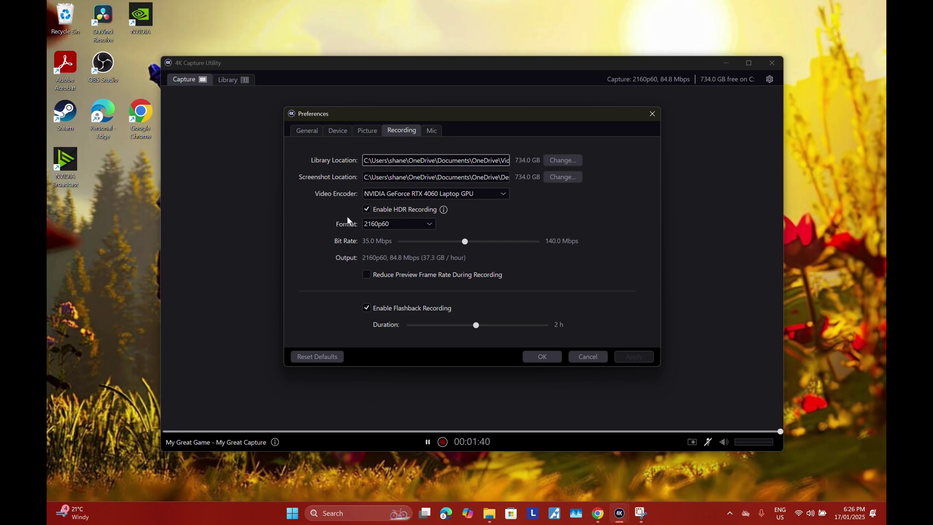
Keep the 2160p60 recording format, lower the bit rate slightly, check Mic, then apply and close.
click(411, 224)
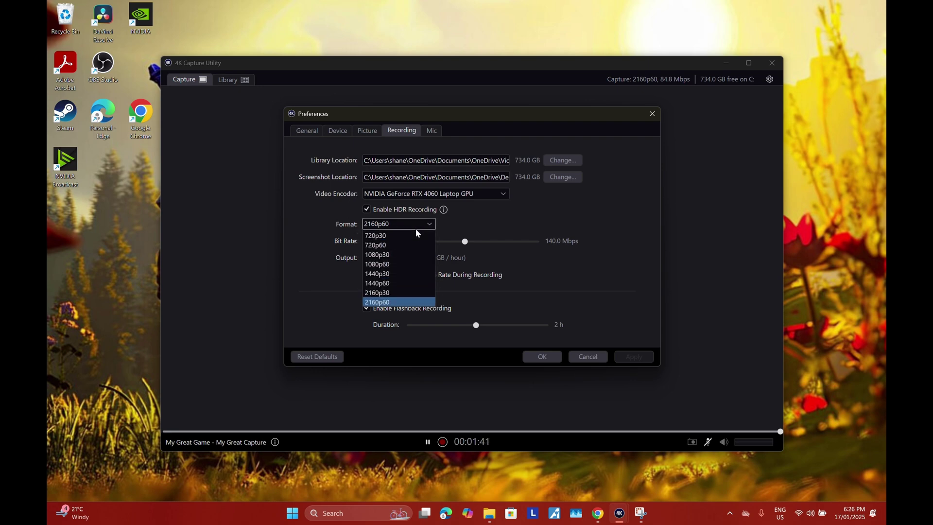
click(383, 303)
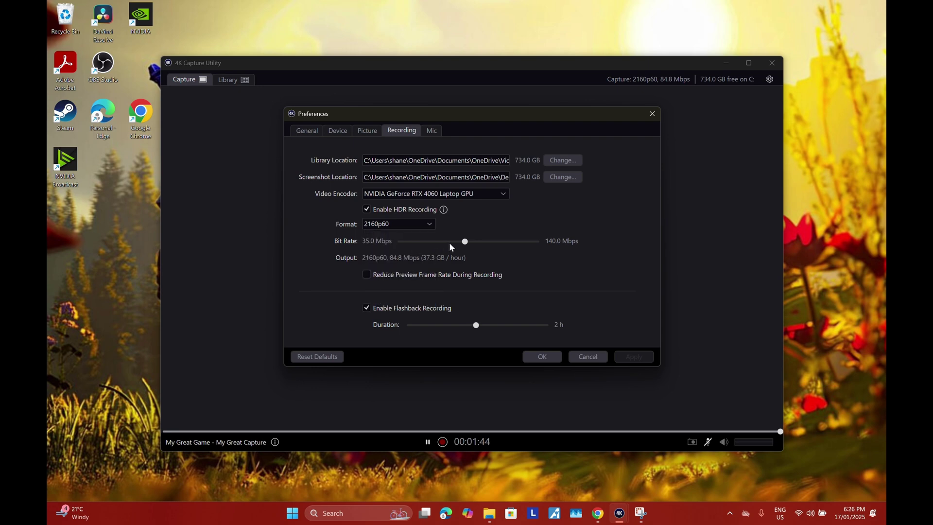
mouse_move(465, 242)
mouse_down()
mouse_move(536, 242)
mouse_move(430, 247)
mouse_move(460, 250)
mouse_up()
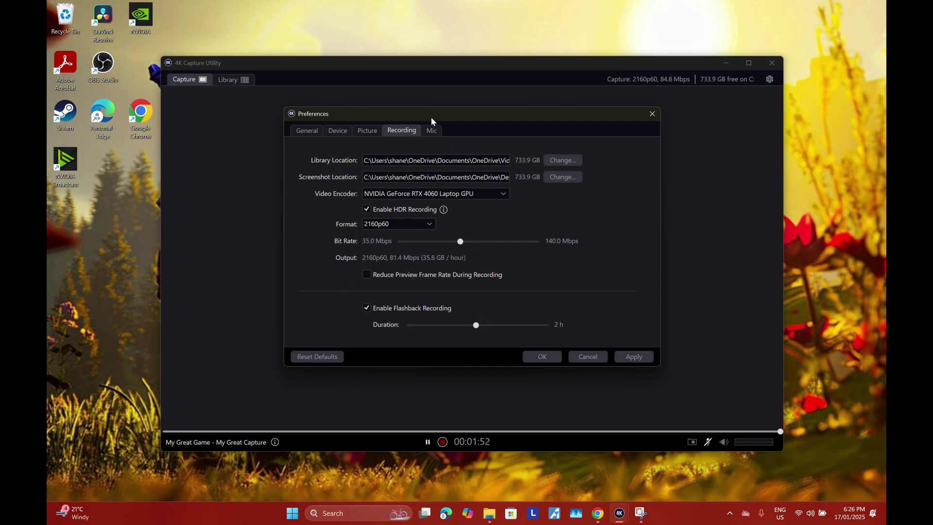
click(432, 132)
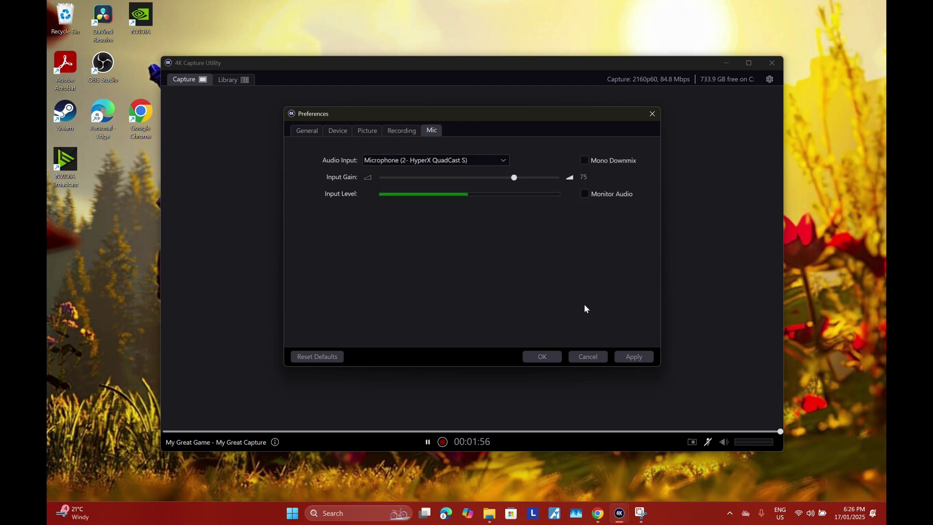
click(631, 358)
click(539, 357)
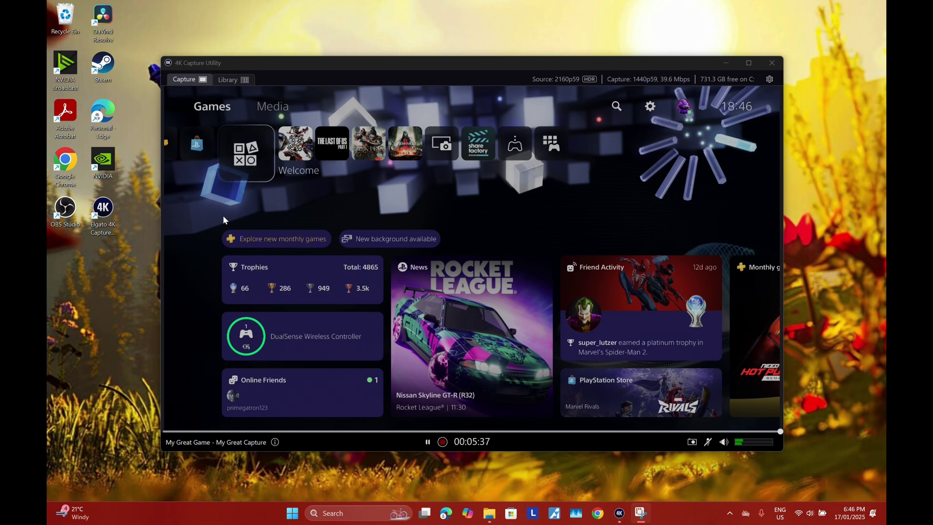
Stop the running recording, record a 6-second test clip, and view it in the Library.
click(442, 442)
click(443, 442)
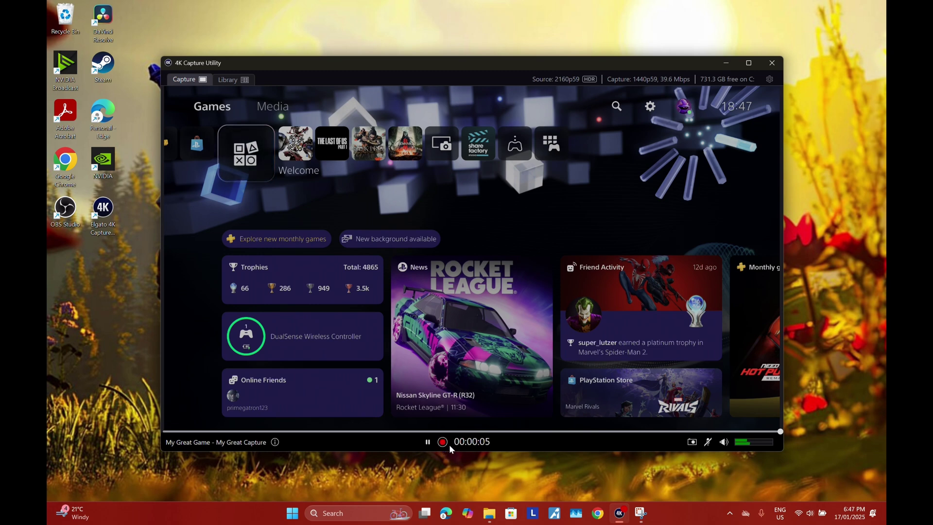
click(443, 443)
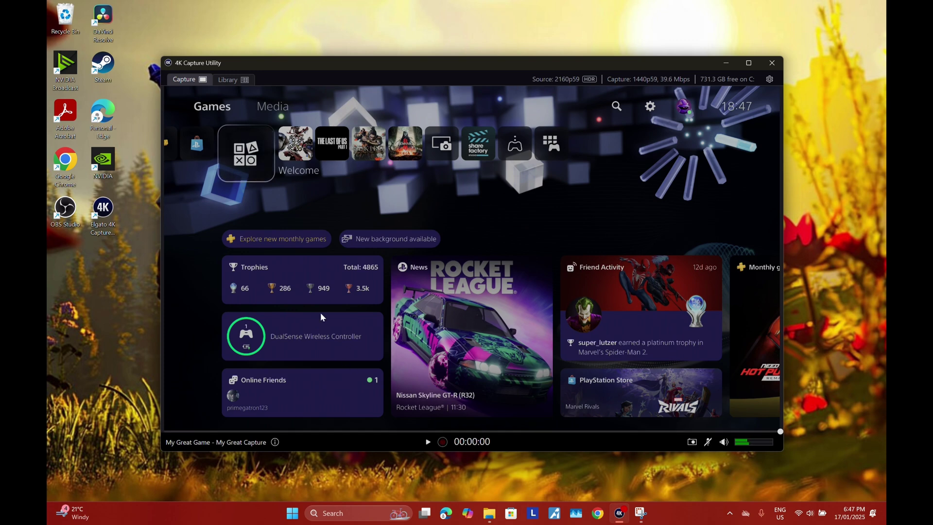
click(232, 80)
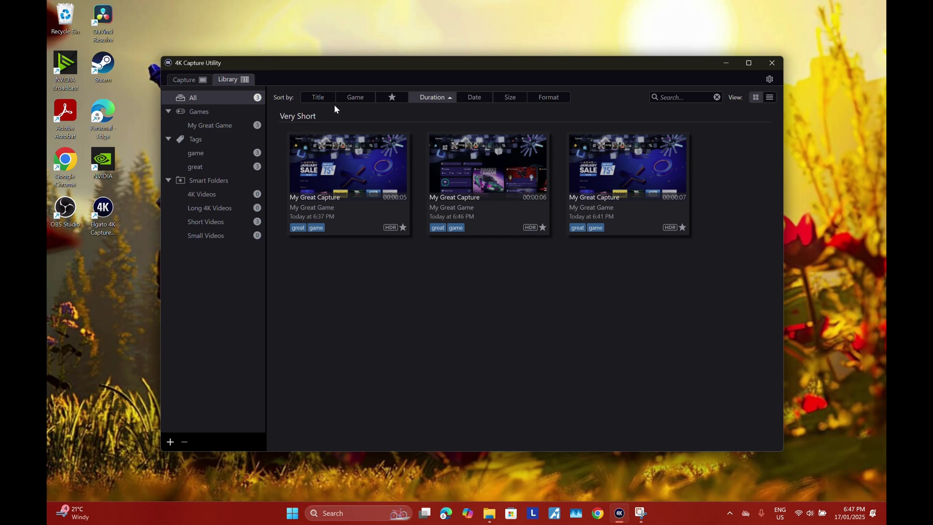
Check the live feed on the Capture tab, then bring up Chrome on a new tab.
click(178, 83)
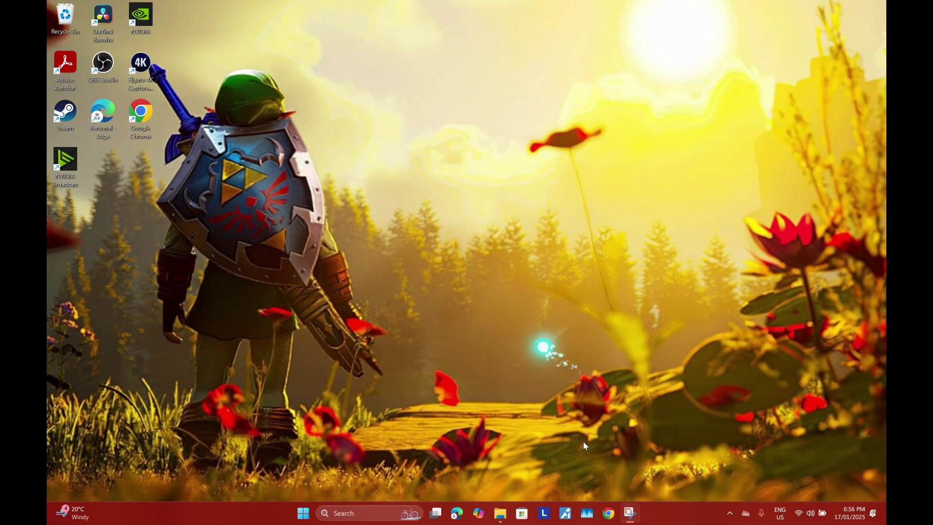
click(608, 513)
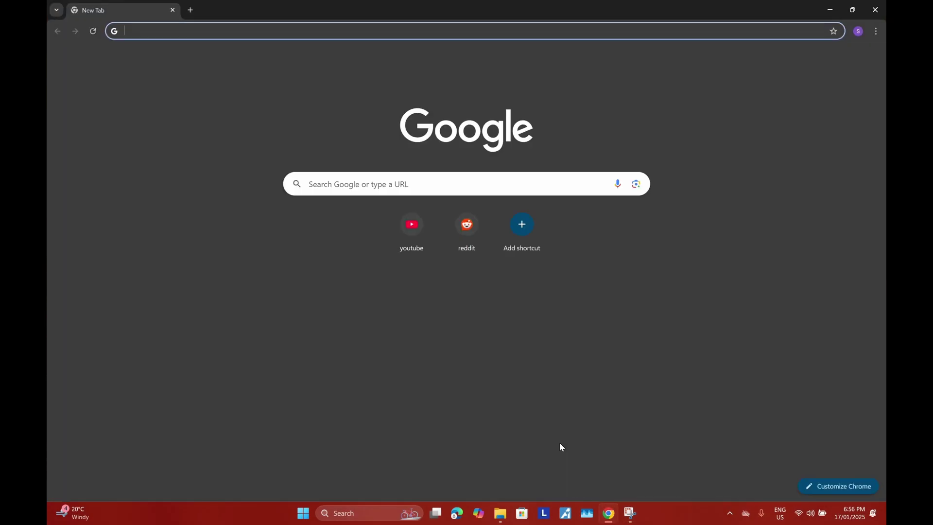
Download OBS Studio for Windows from obsproject.com, then minimize Chrome.
text(obsproject)
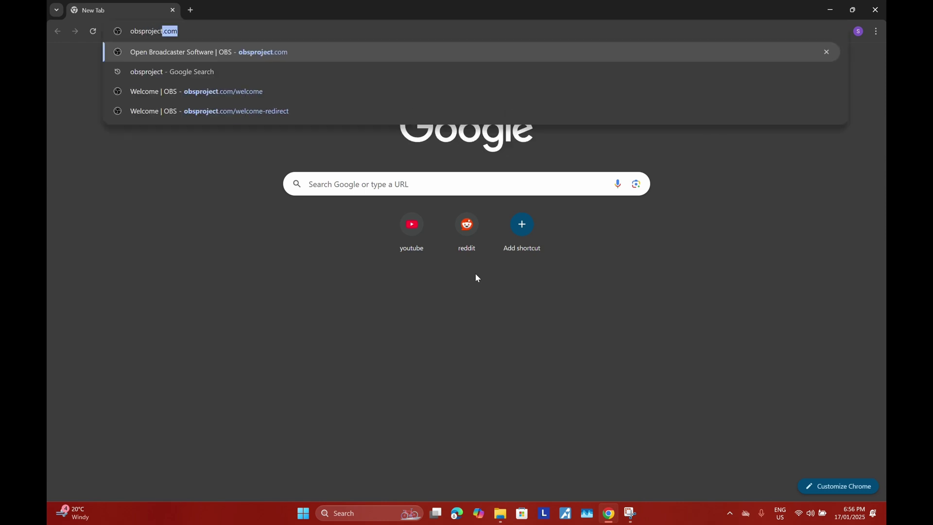
key(Return)
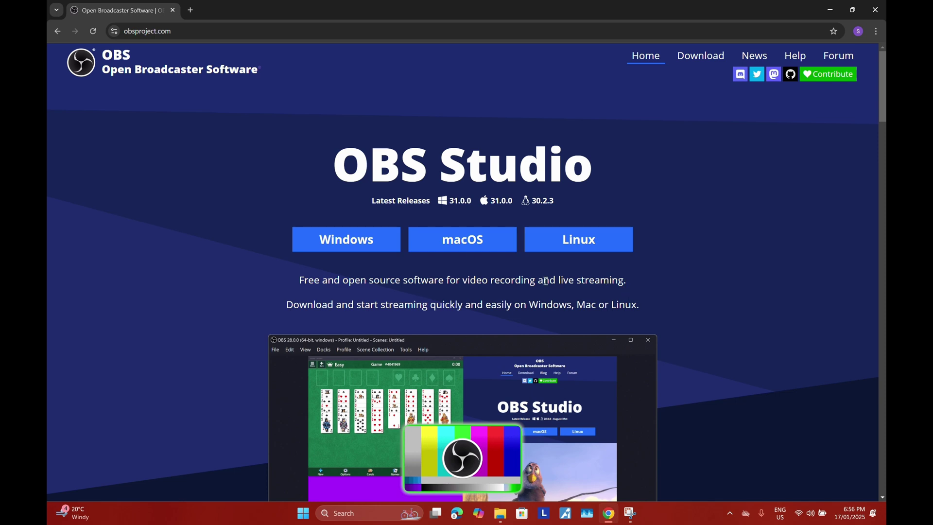
click(375, 248)
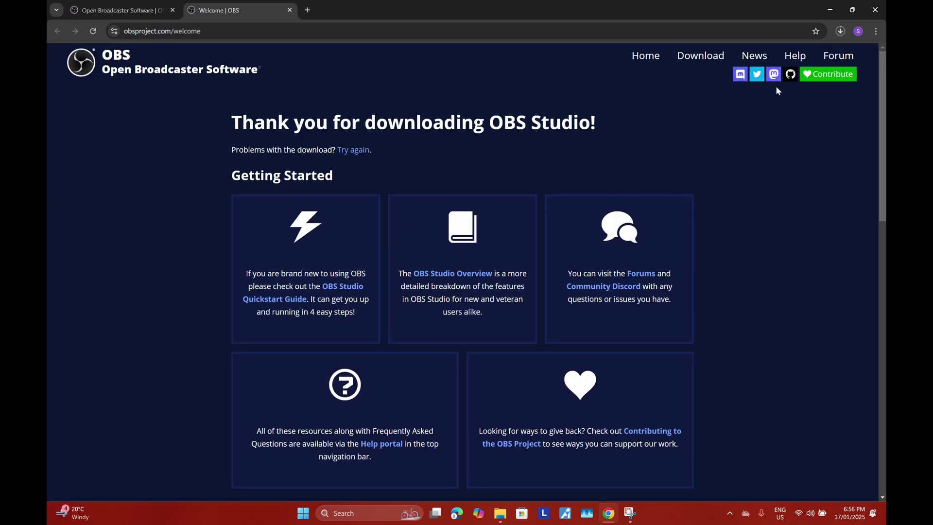
click(829, 10)
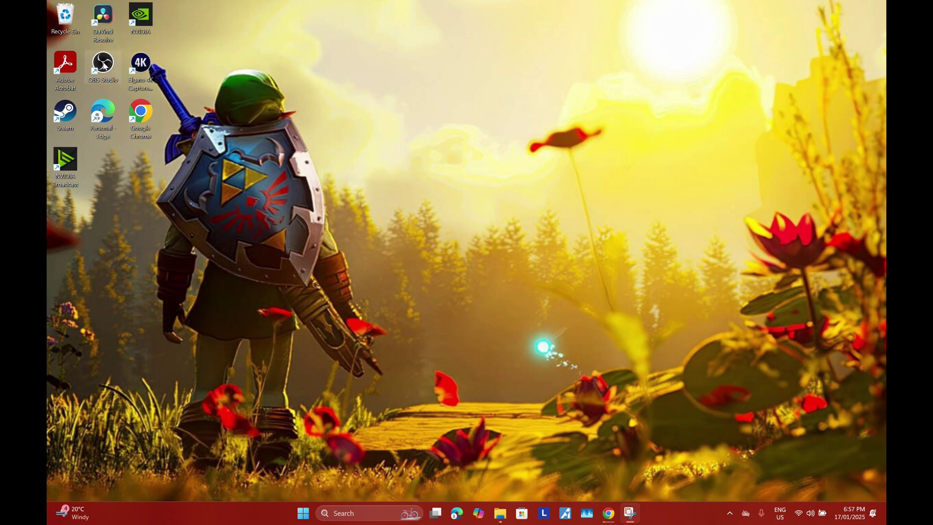
Move the OBS Studio shortcut to the desktop centre, launch OBS, and open its Settings.
drag(103, 64, 365, 200)
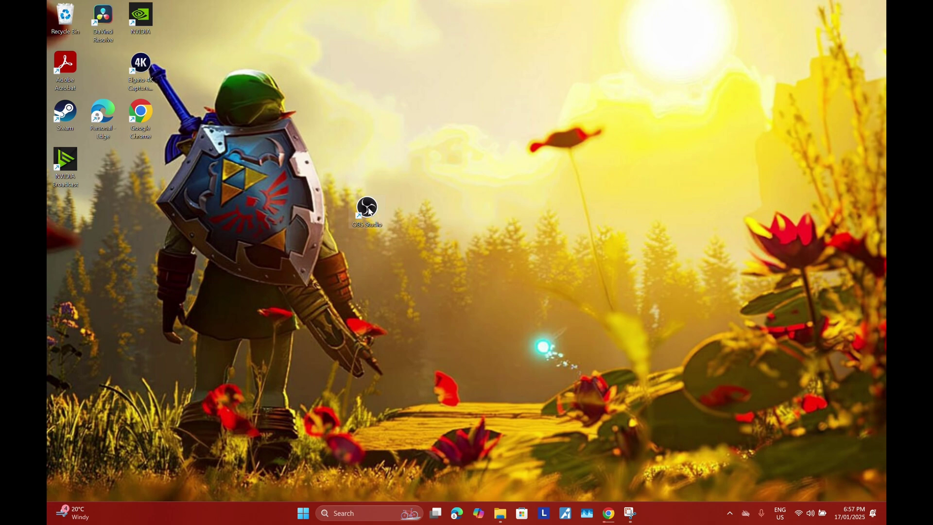
double_click(385, 201)
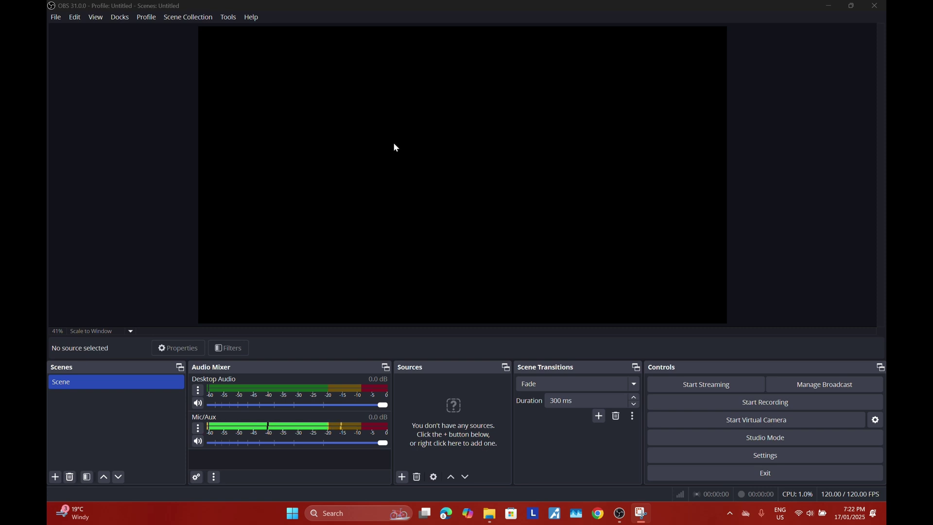
click(768, 457)
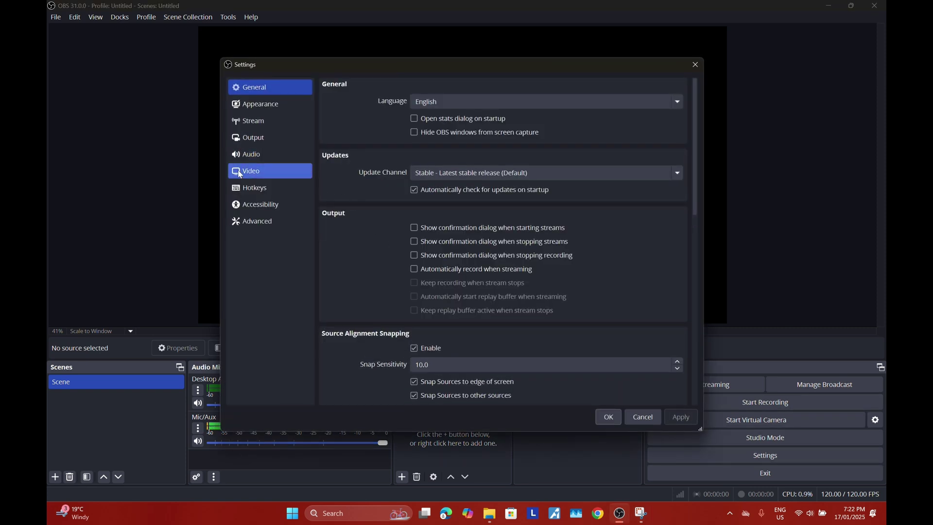
Set the Video settings to 3840x2160 canvas and output at an integer 120 FPS, and apply.
click(256, 173)
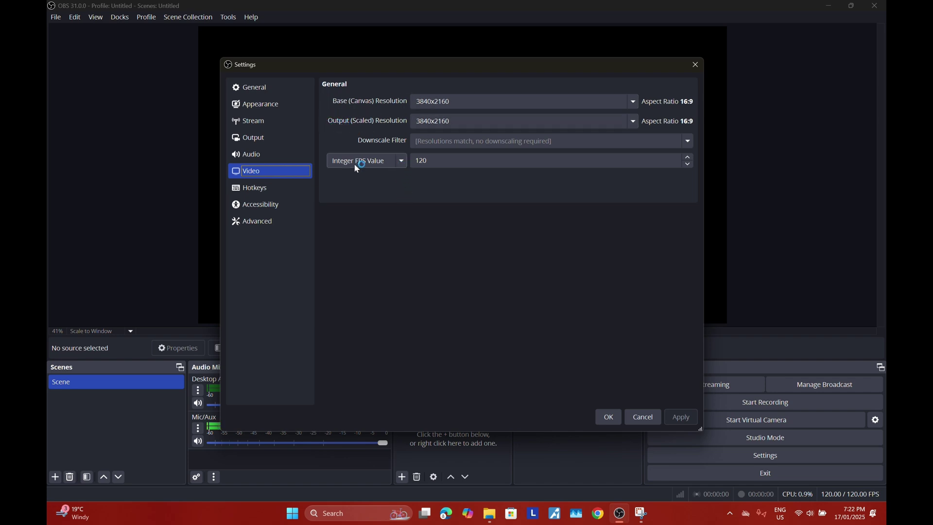
click(430, 162)
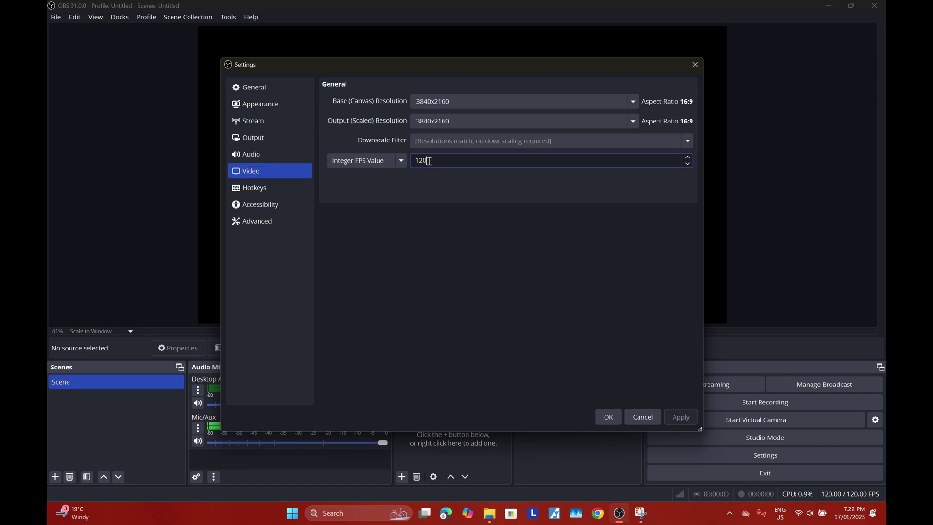
click(402, 161)
click(381, 173)
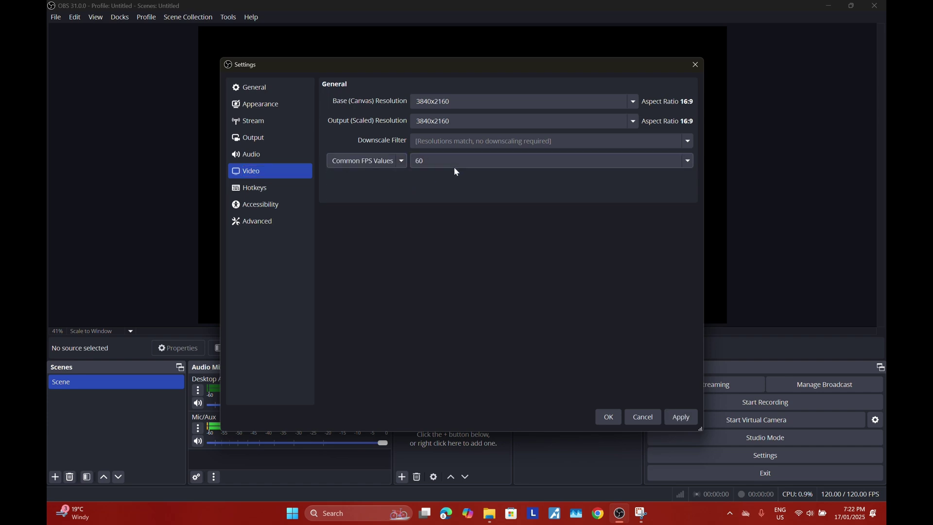
click(402, 161)
click(381, 181)
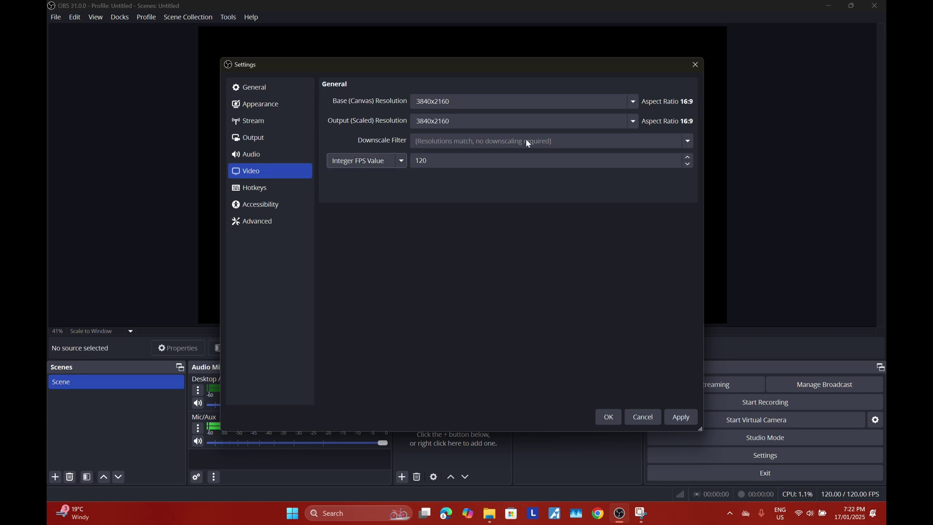
click(686, 419)
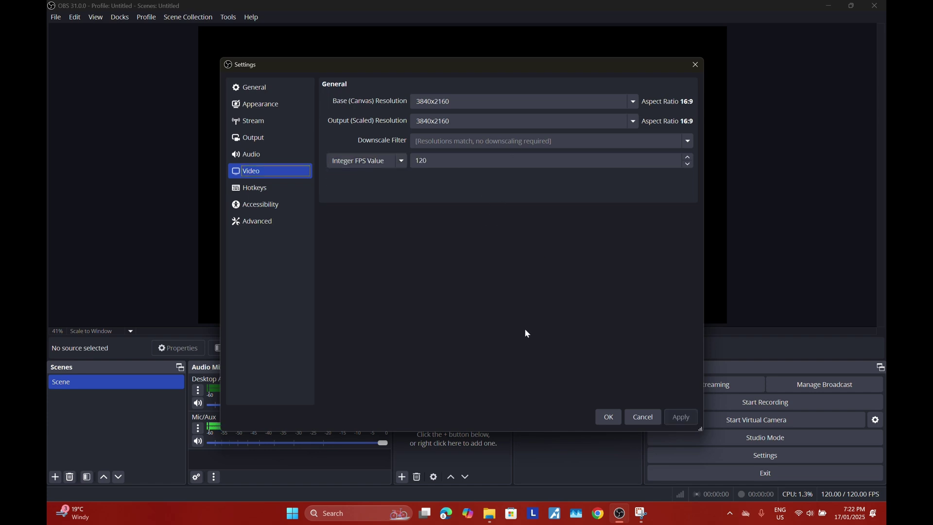
click(260, 142)
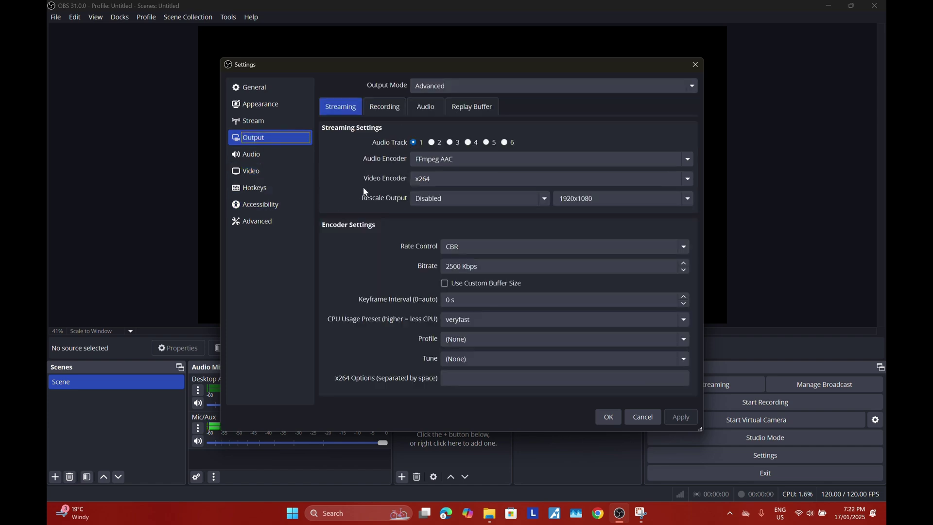
Set the Output Mode to Advanced and bring up the Recording settings.
click(444, 86)
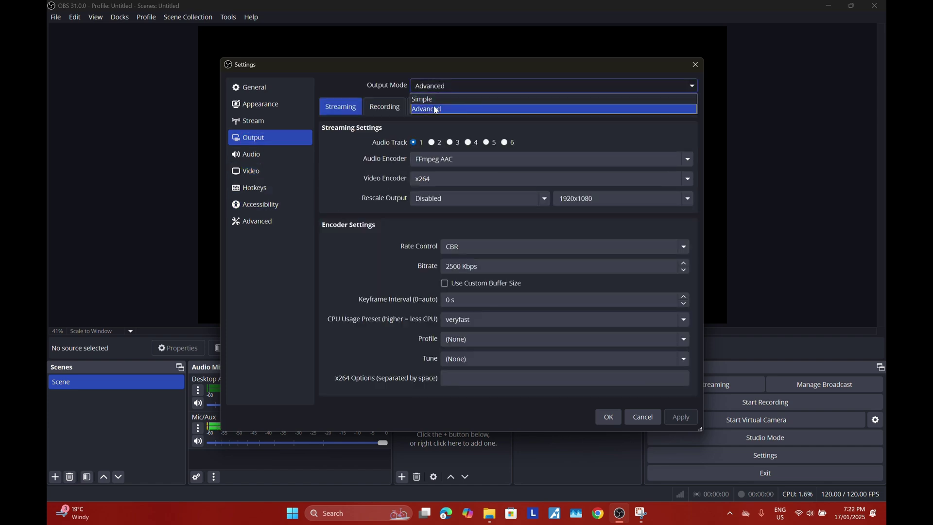
click(421, 110)
click(384, 109)
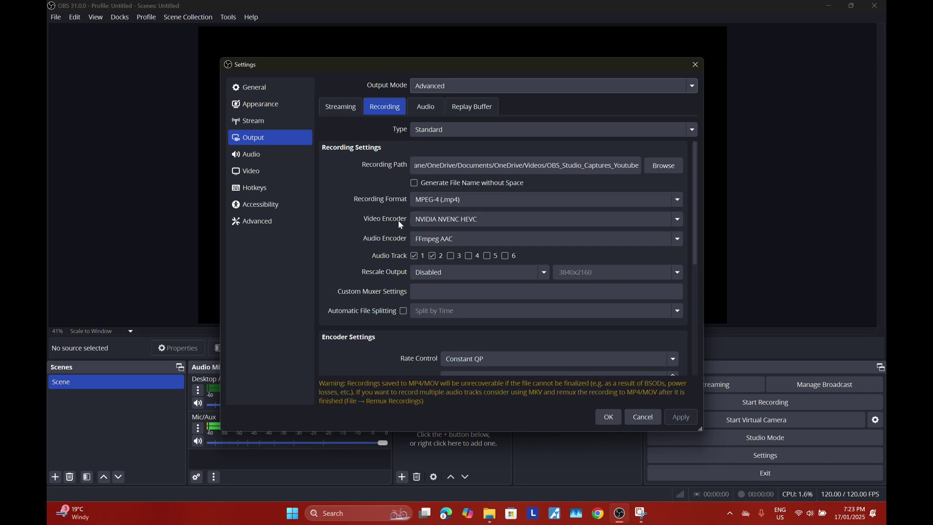
Check the NVIDIA NVENC HEVC recording encoder at Constant QP 15, then save with OK.
scroll(398, 220, down, 4)
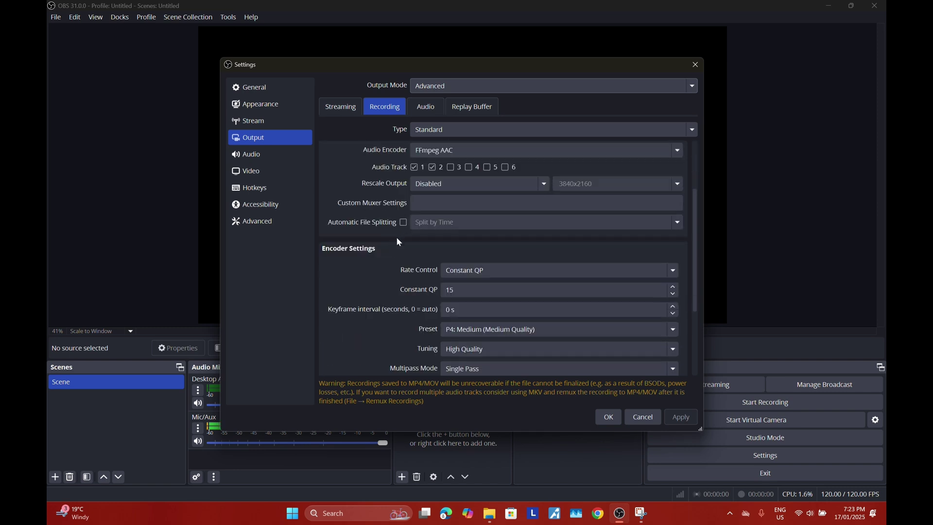
scroll(399, 239, down, 1)
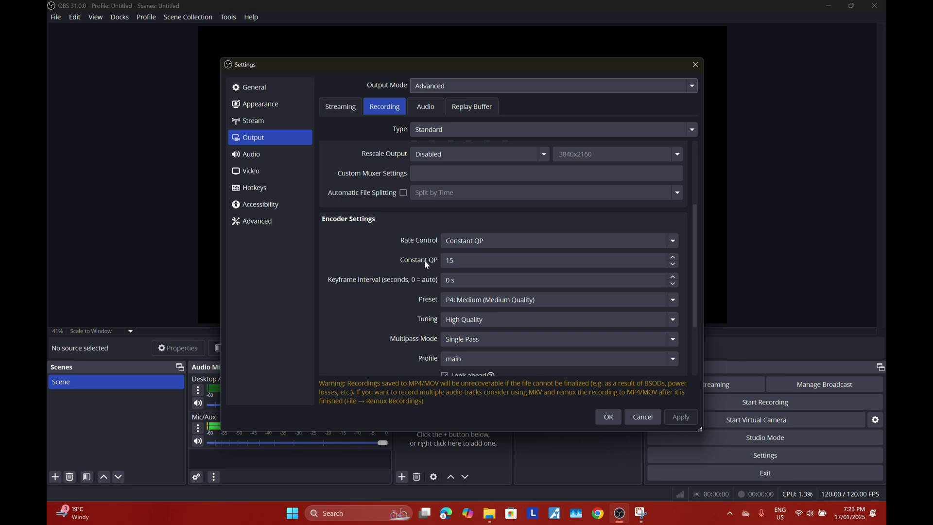
click(462, 261)
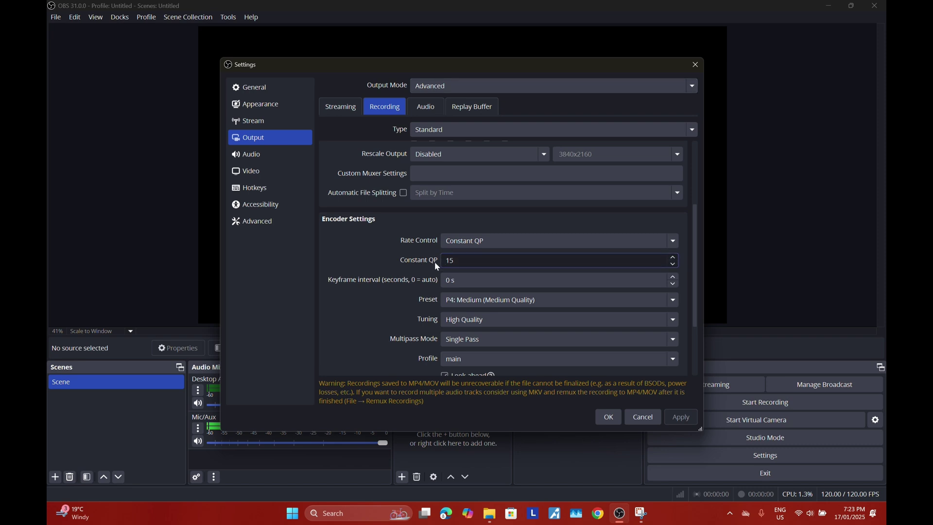
scroll(431, 258, down, 1)
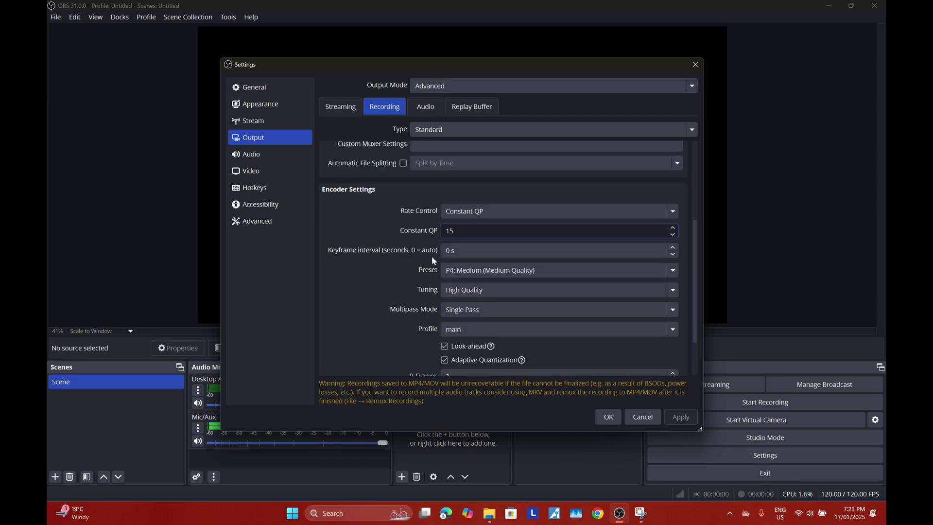
scroll(411, 265, down, 2)
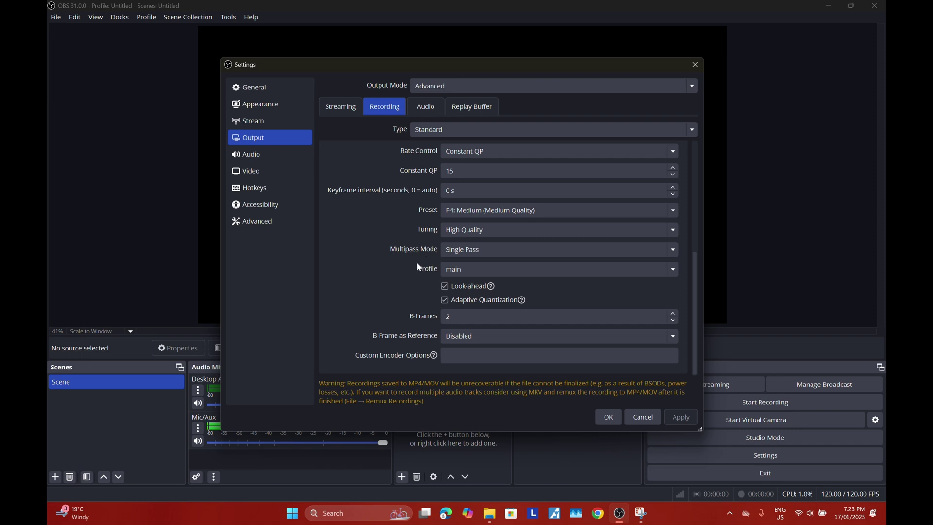
scroll(416, 263, up, 5)
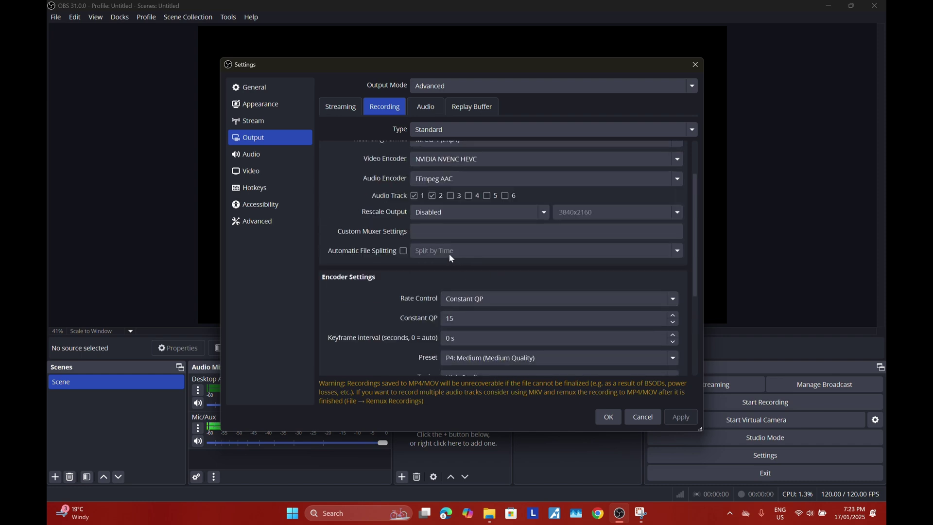
click(609, 418)
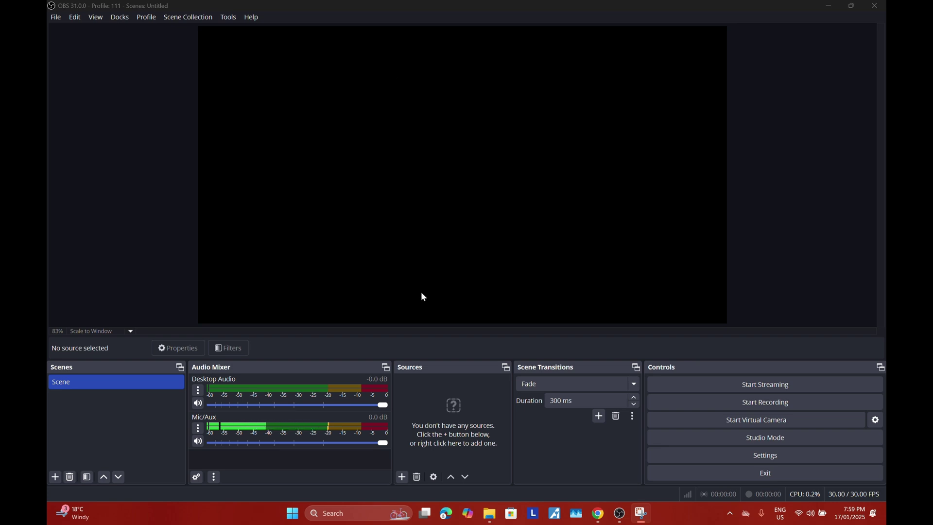
Add a new Video Capture Device source named 'Elgato 4K X'.
click(402, 478)
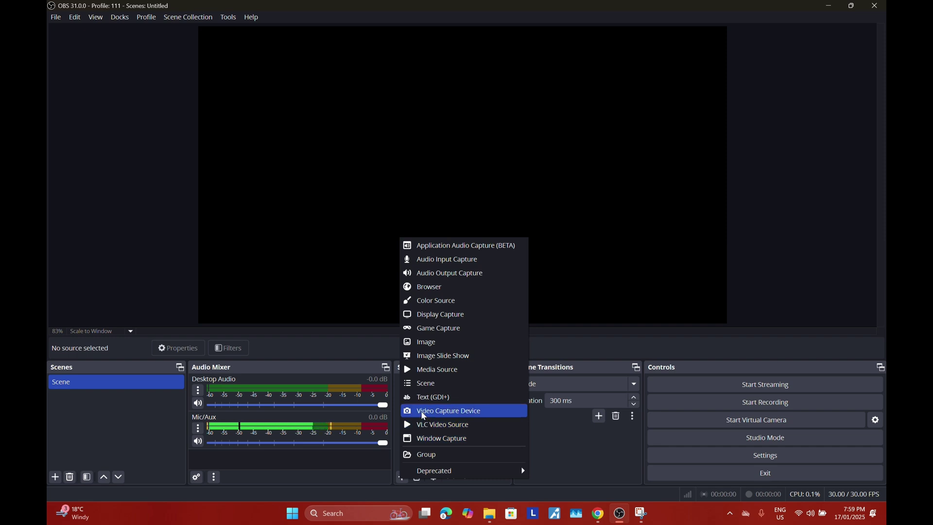
click(489, 413)
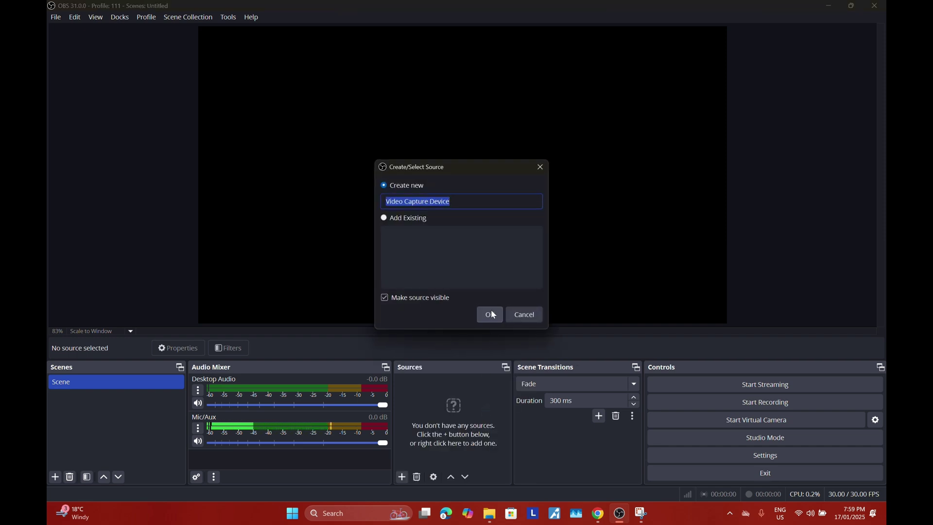
text(Elgato 4K X)
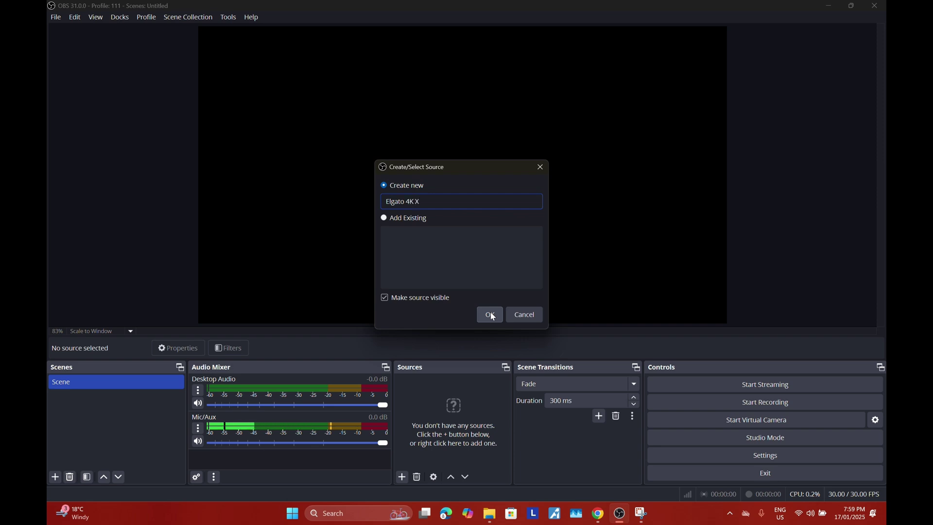
click(491, 316)
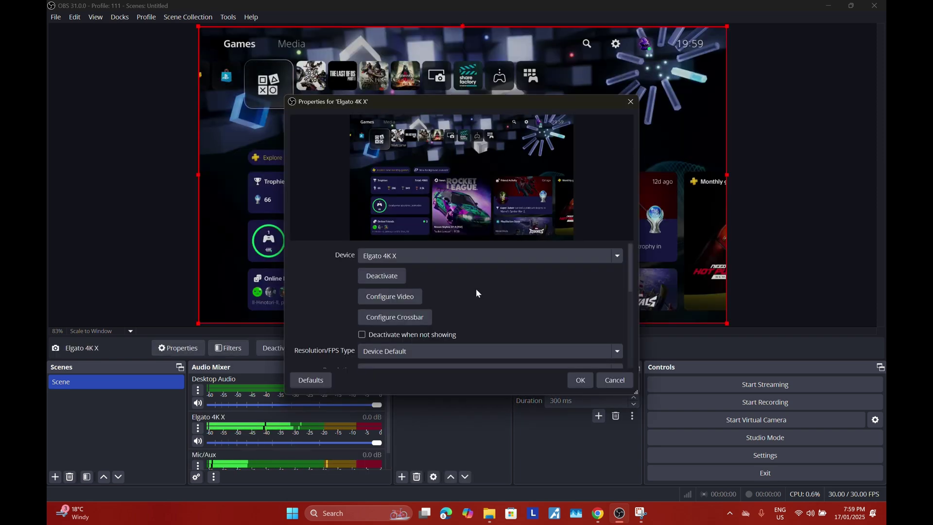
Set the capture's Resolution/FPS Type to Custom with a 3840x2160 resolution.
scroll(331, 278, down, 1)
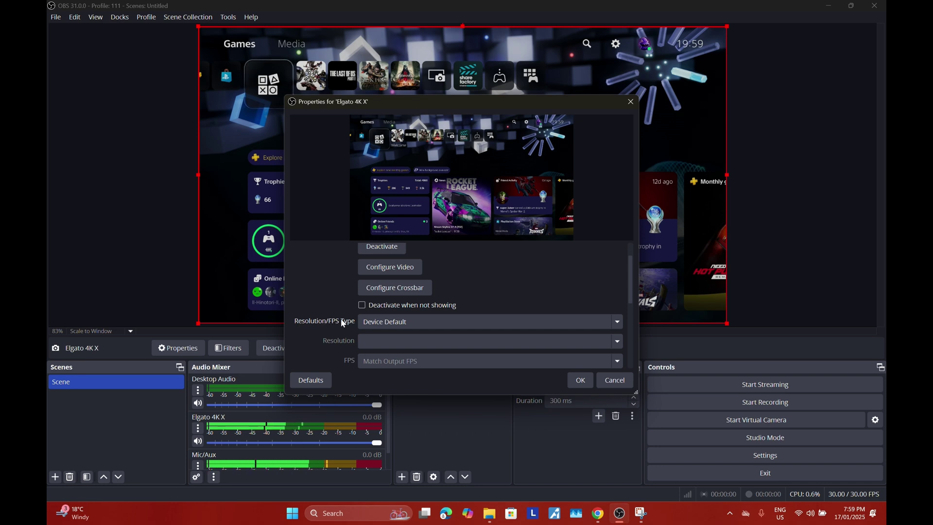
click(417, 323)
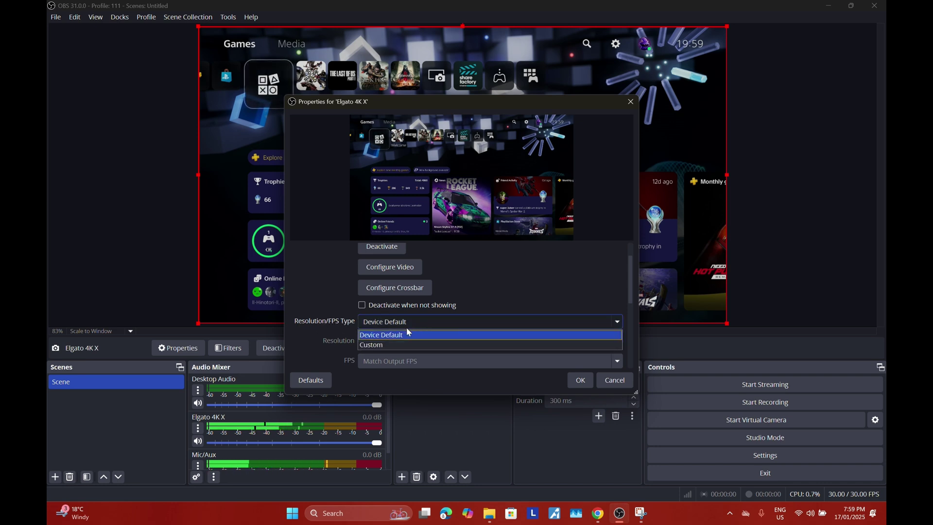
click(385, 346)
scroll(304, 316, down, 1)
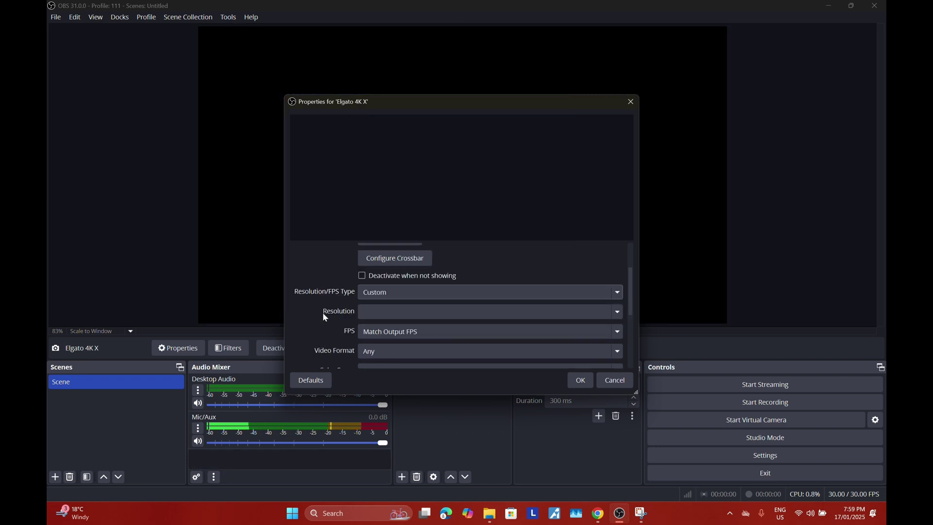
click(616, 311)
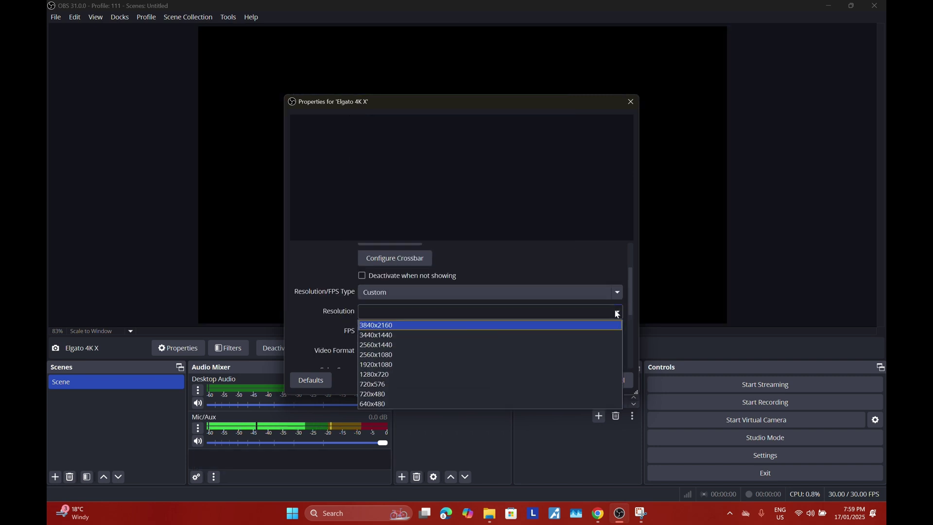
click(376, 326)
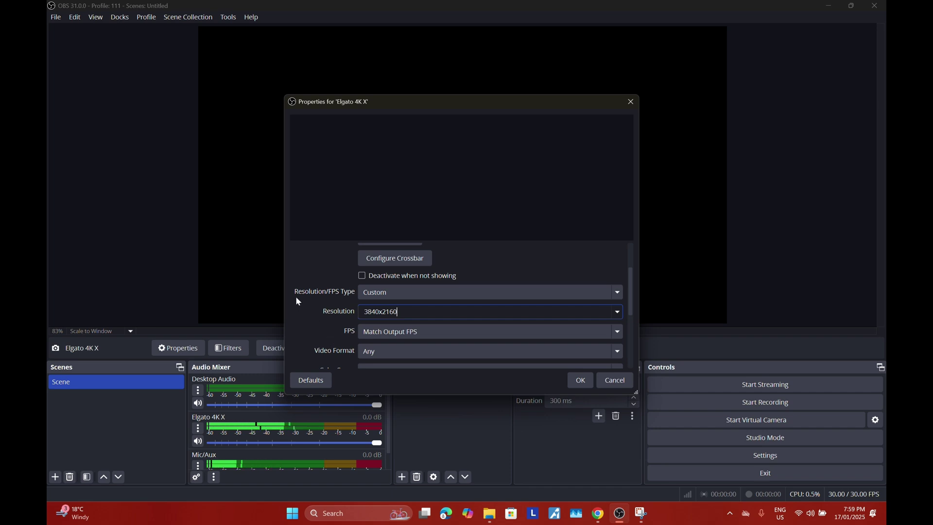
Enable hardware decoding, use Elgato 4K X as the audio device, and confirm.
scroll(300, 298, down, 5)
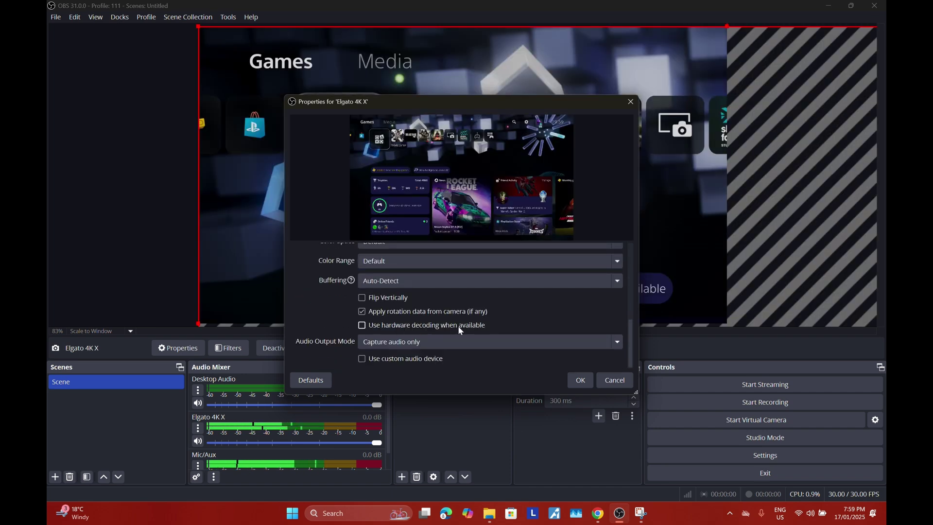
click(362, 326)
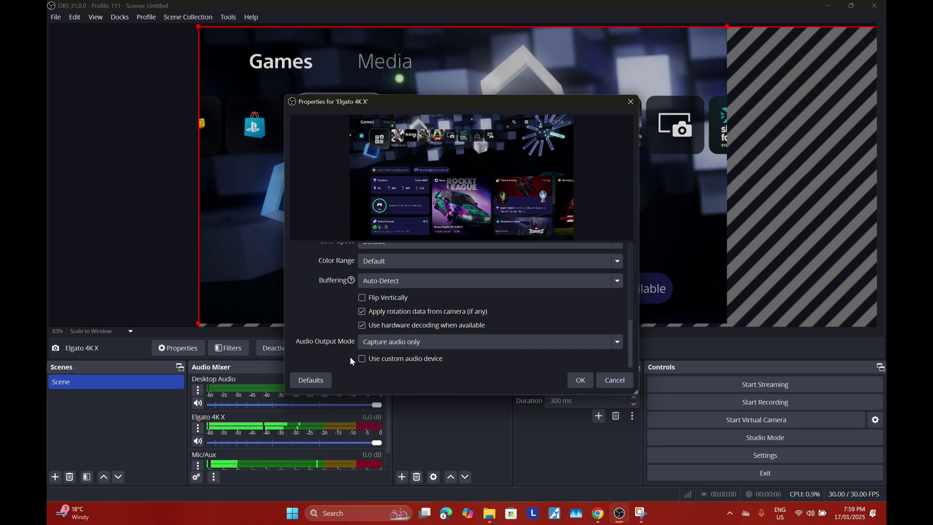
scroll(362, 359, up, 3)
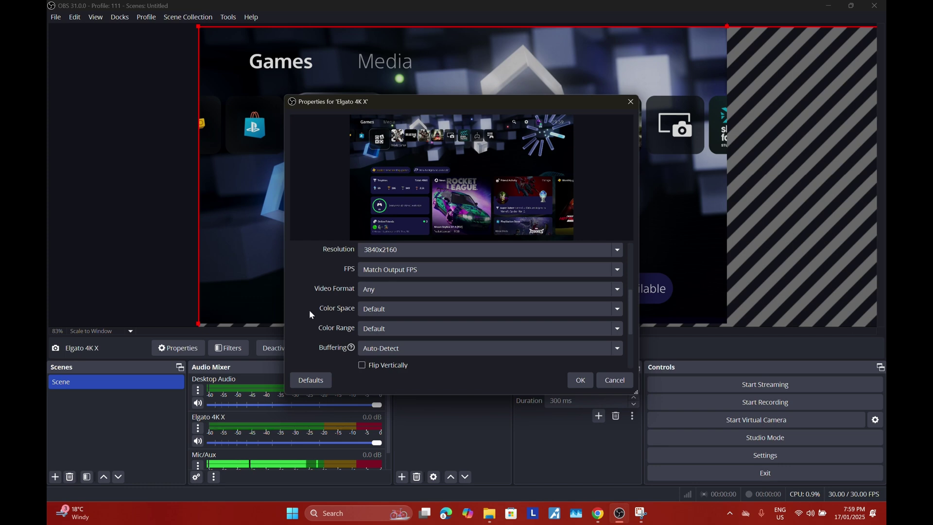
scroll(310, 309, down, 3)
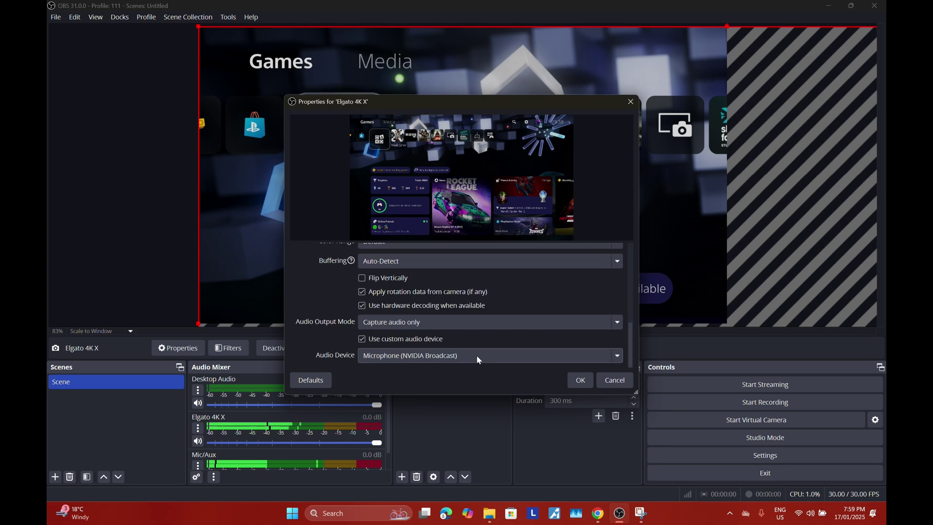
click(395, 357)
click(396, 380)
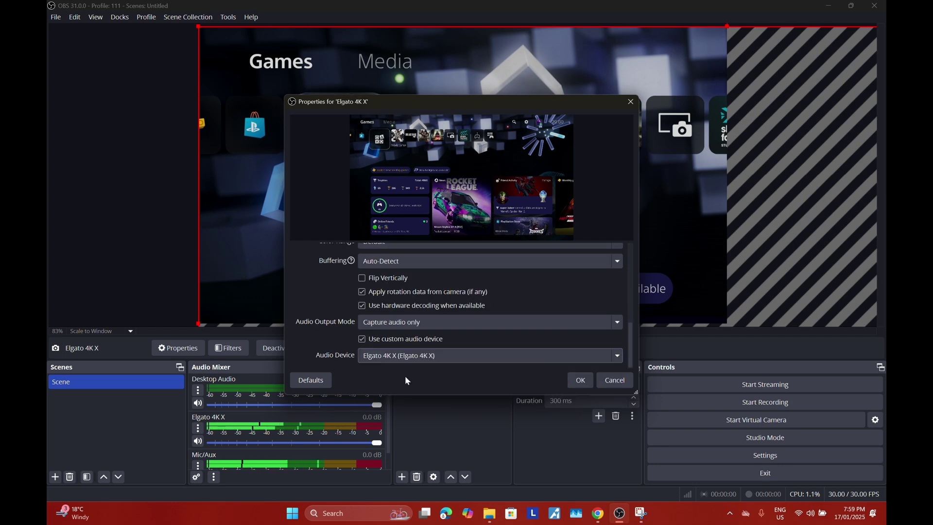
click(579, 381)
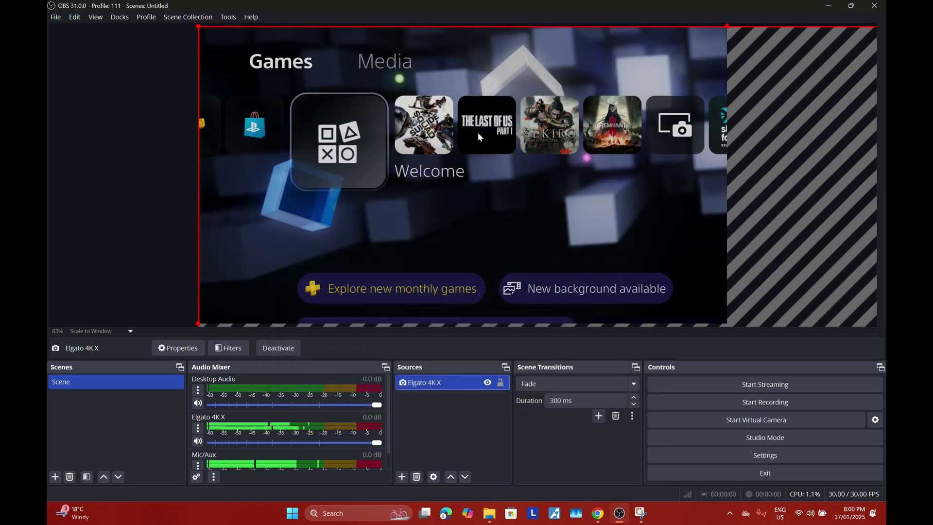
Fit the Elgato 4K X capture to the screen using Transform > Fit to screen.
right_click(418, 126)
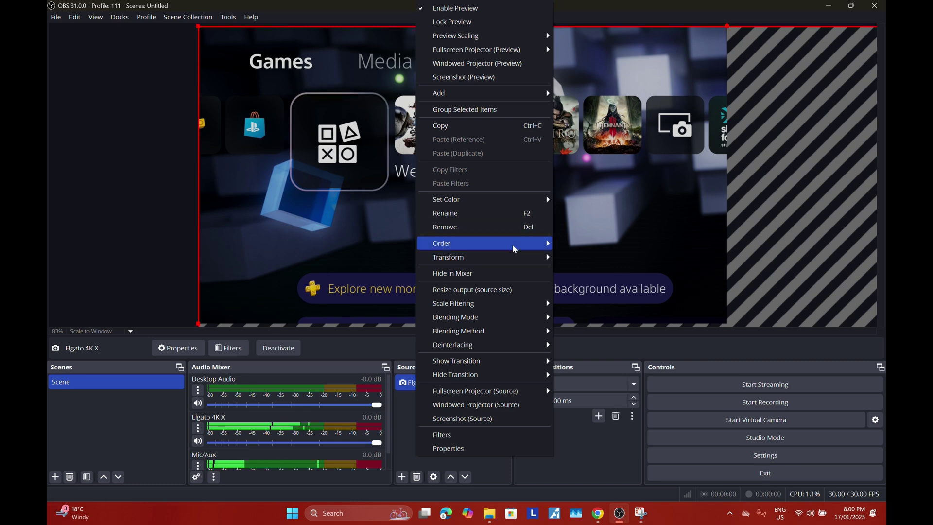
mouse_move(515, 258)
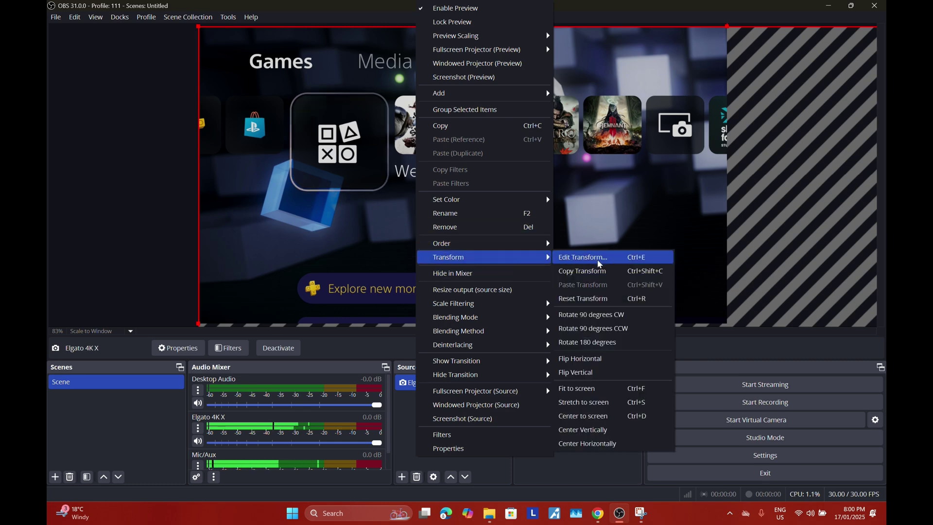
click(579, 389)
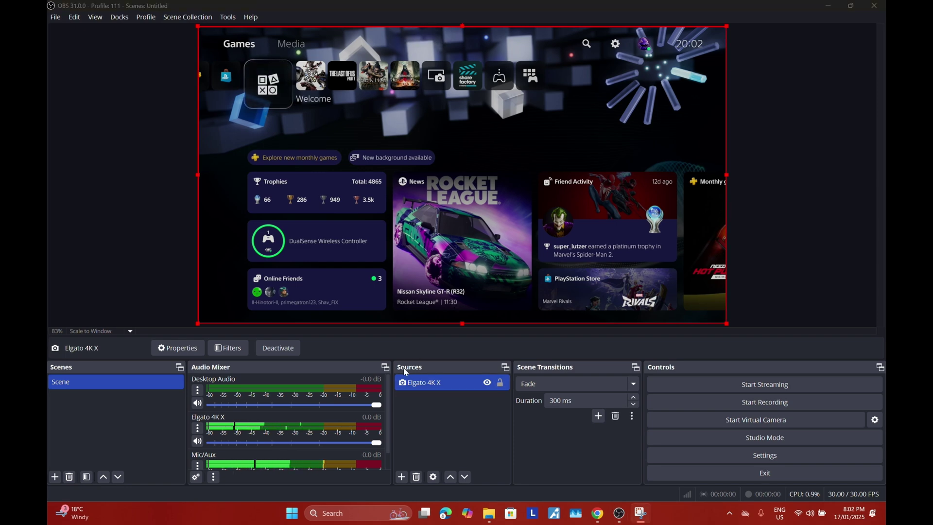
click(401, 476)
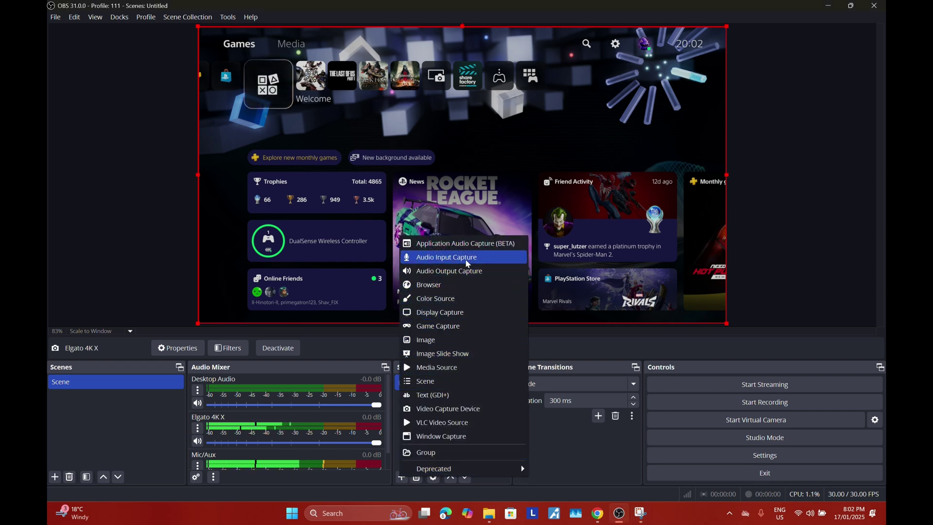
Create an Audio Input Capture source using the Elgato 4K X (Elgato 4K X) device.
click(442, 259)
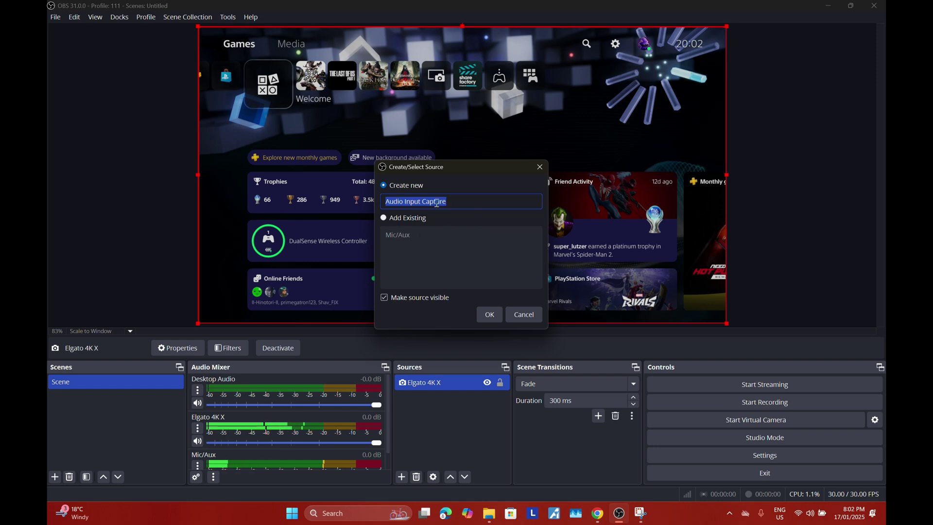
click(489, 314)
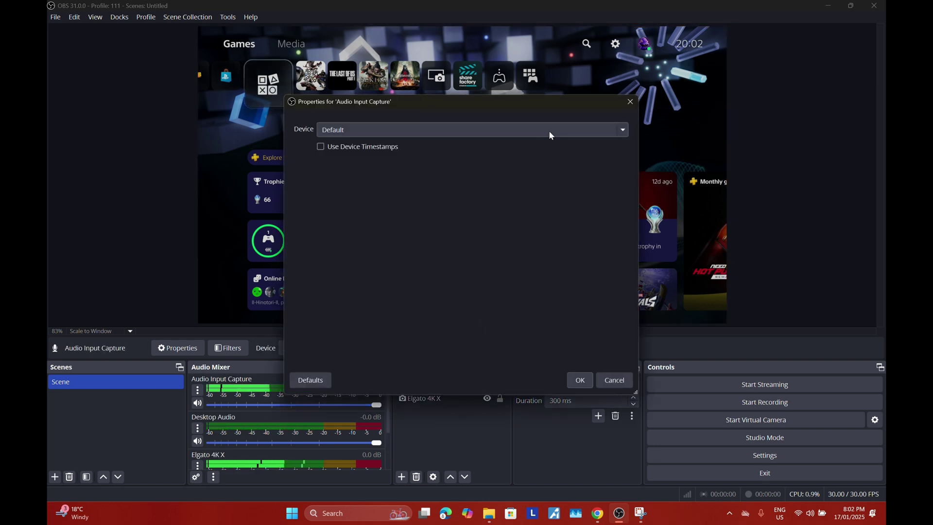
click(628, 131)
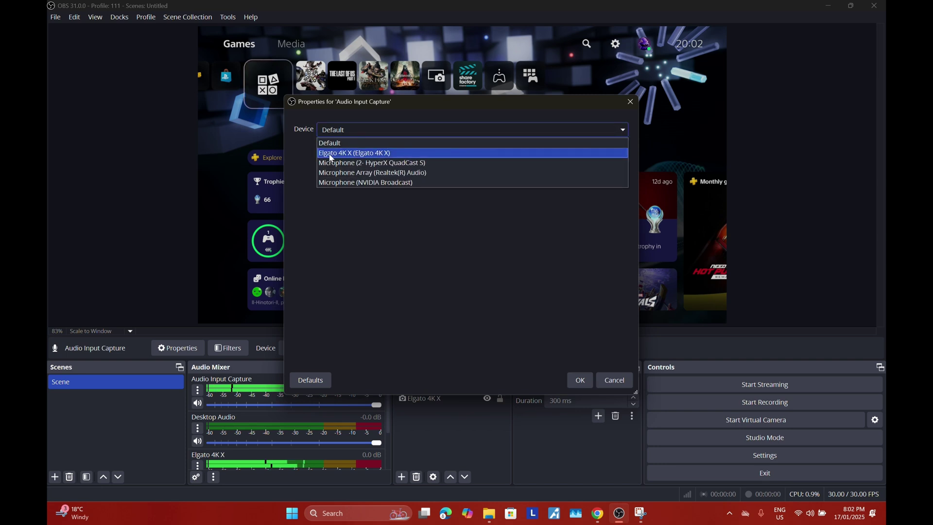
click(381, 154)
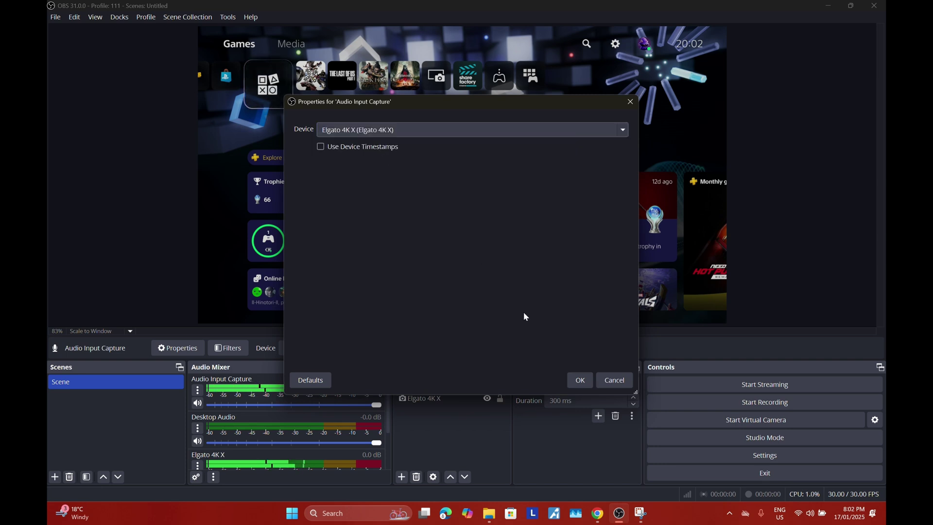
click(579, 381)
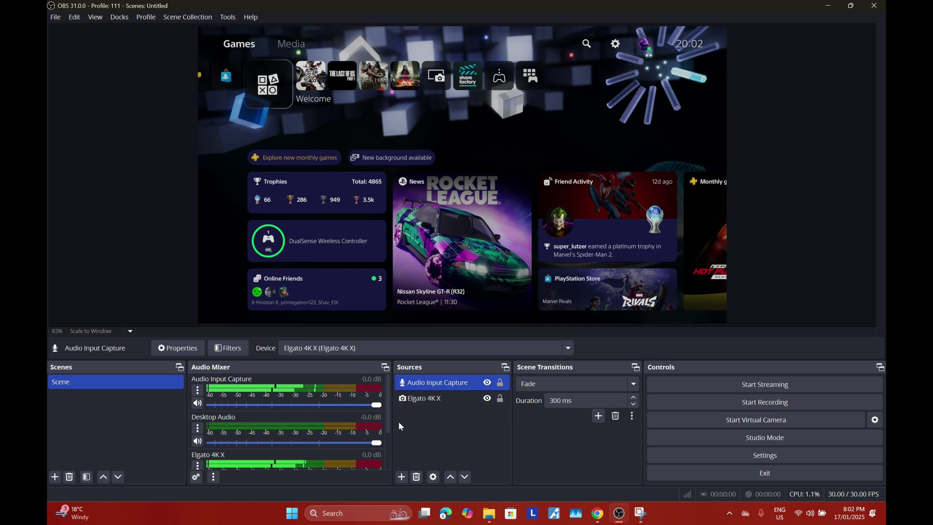
In Advanced Audio Properties, set Audio Input Capture and Elgato 4K X monitoring to Monitor and Output.
click(198, 390)
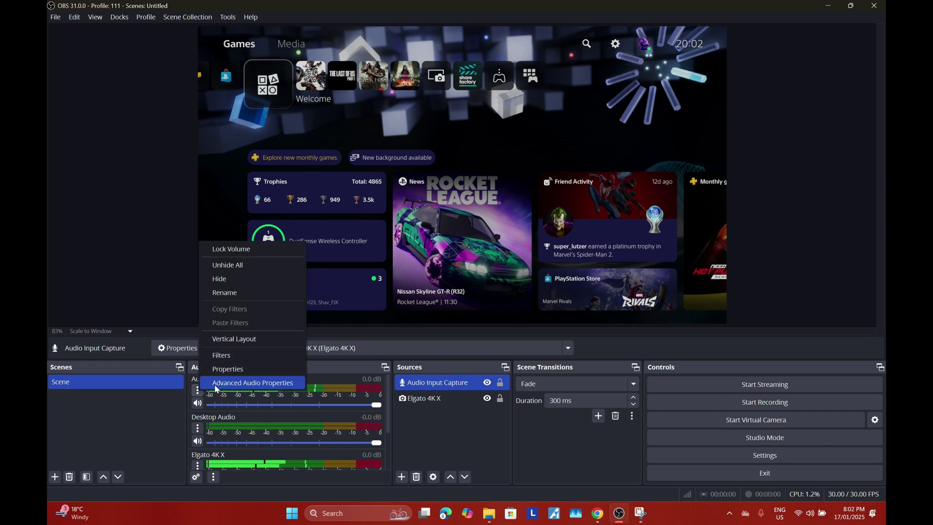
click(246, 384)
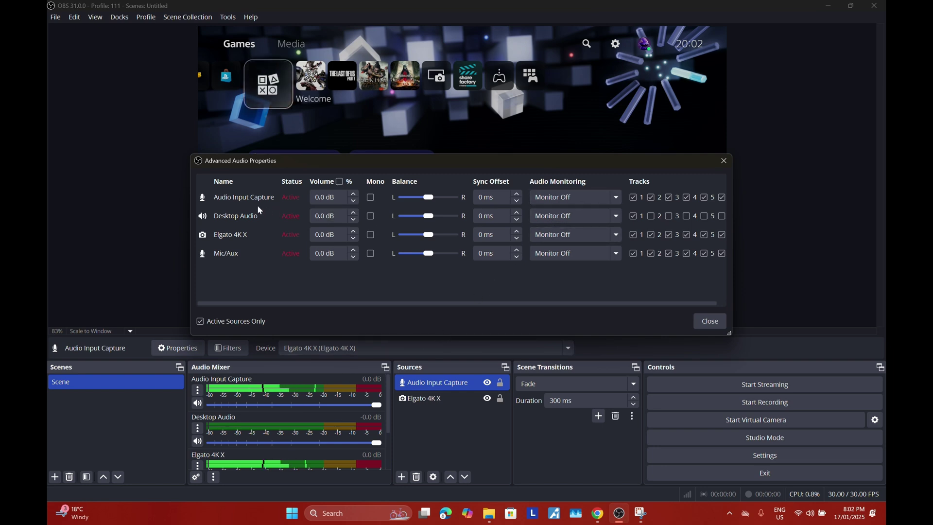
click(615, 198)
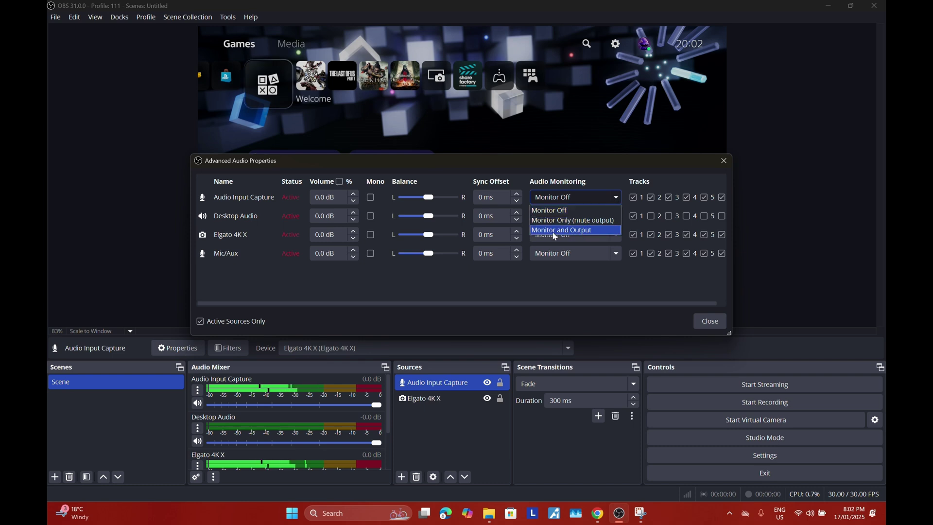
click(577, 230)
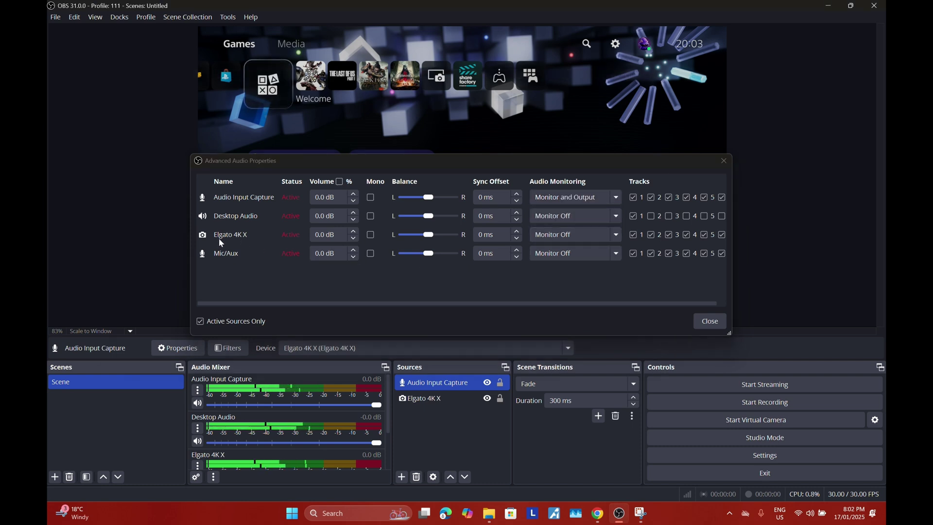
click(616, 236)
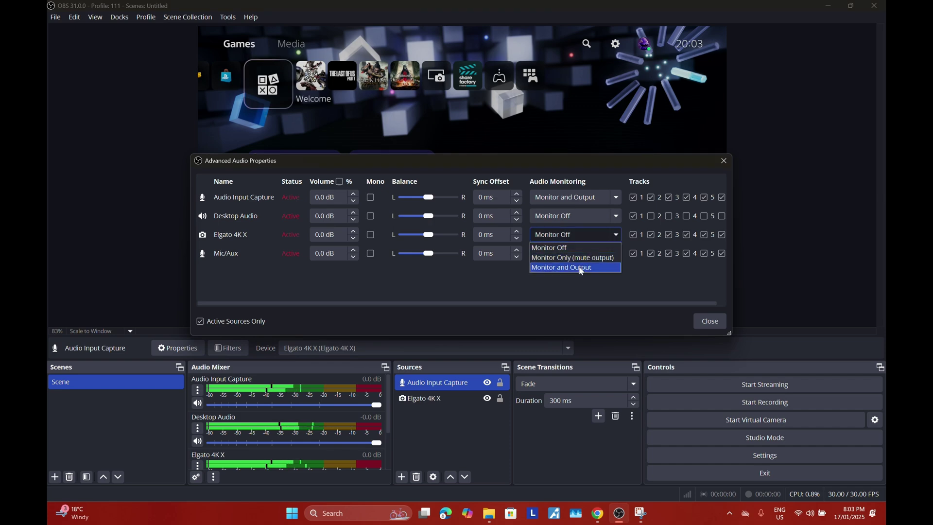